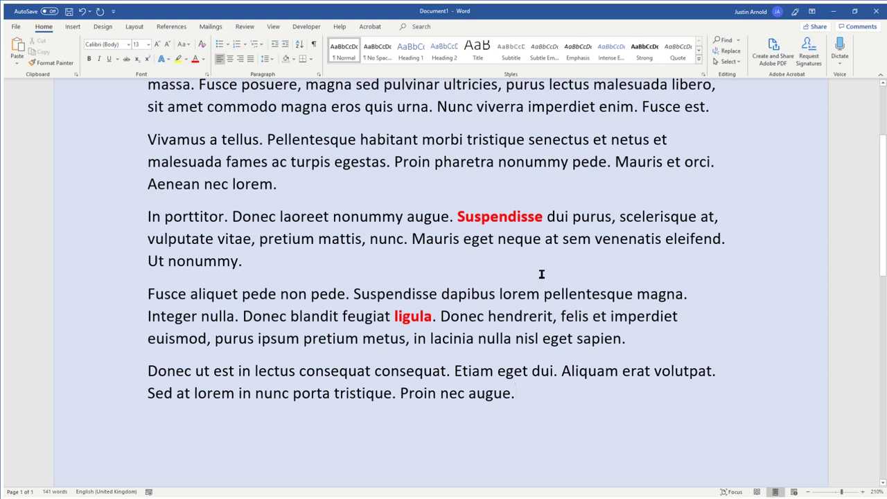
- Follow the existing Suspendisse and ligula links to check where they lead
mouse_move(521, 223)
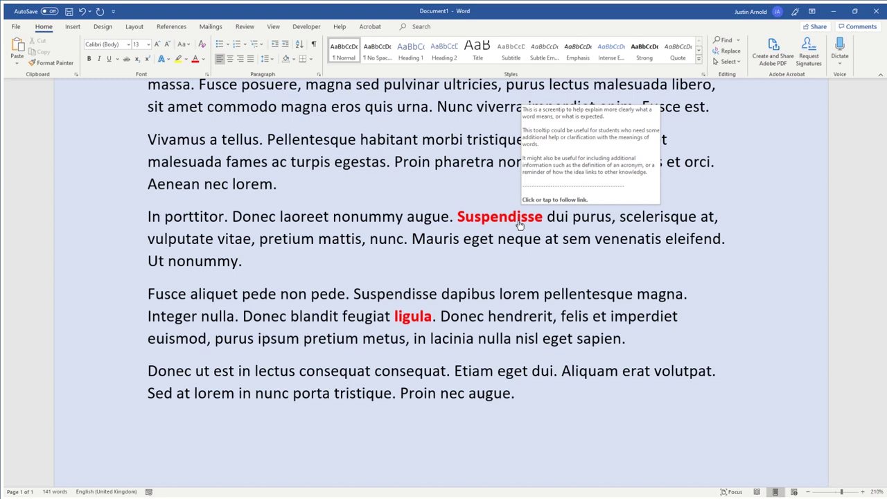
mouse_move(419, 323)
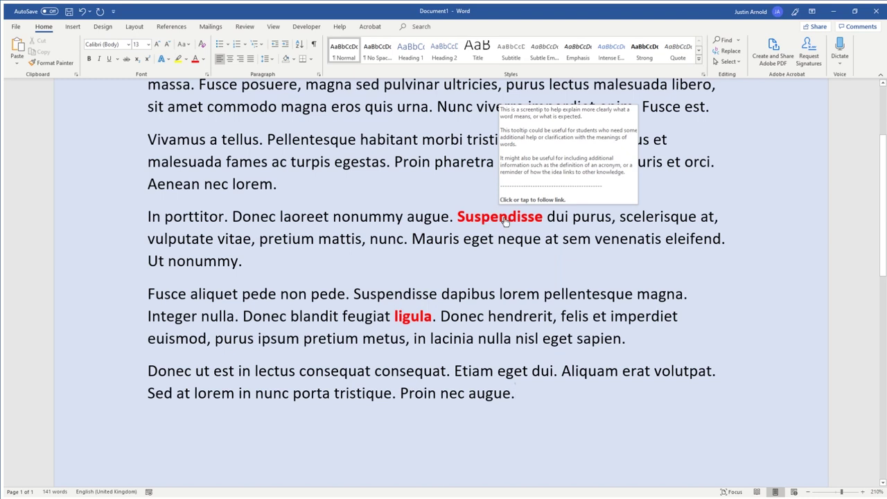
click(504, 218)
click(417, 274)
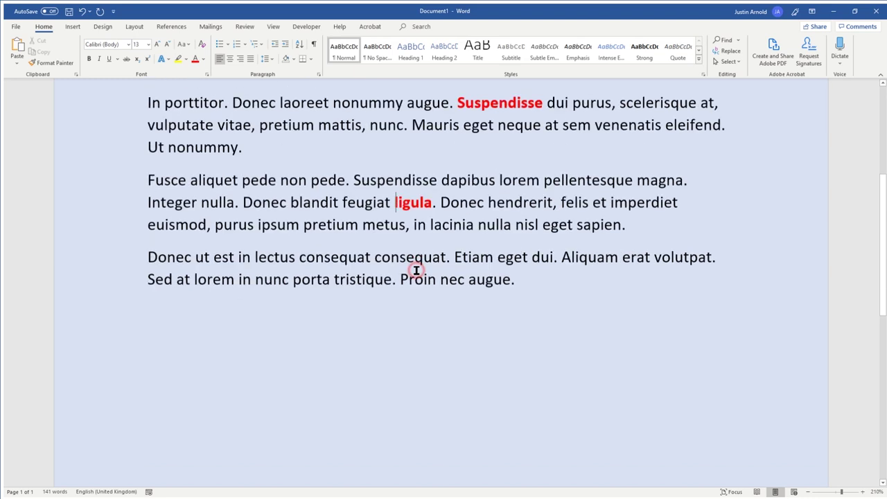
scroll(437, 224, up, 4)
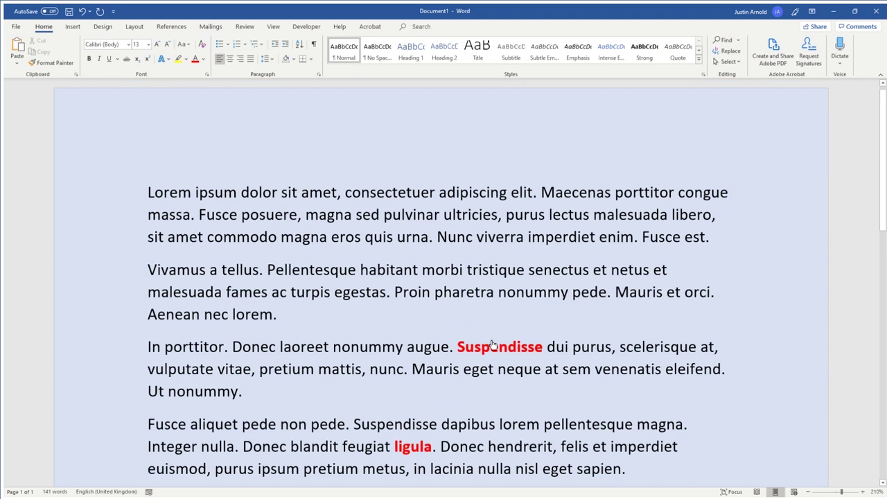
mouse_move(492, 355)
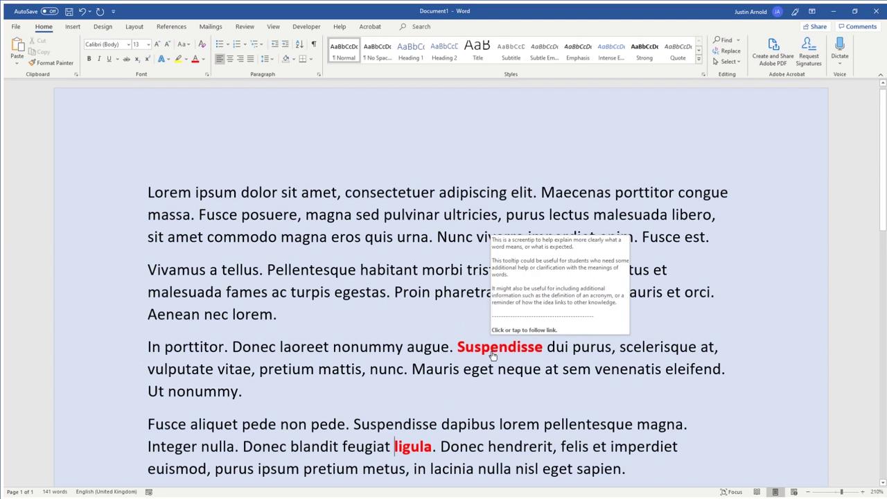
scroll(458, 360, down, 1)
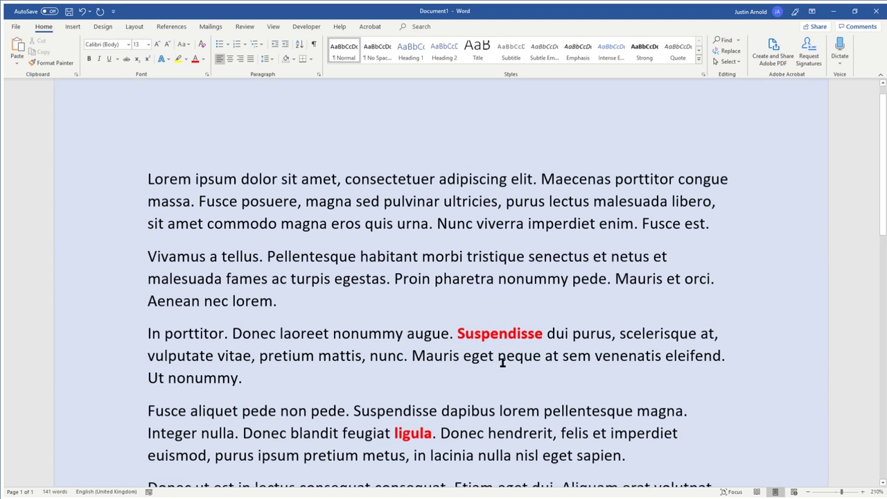
- Select the word Aliquam in the last paragraph and copy it
click(369, 278)
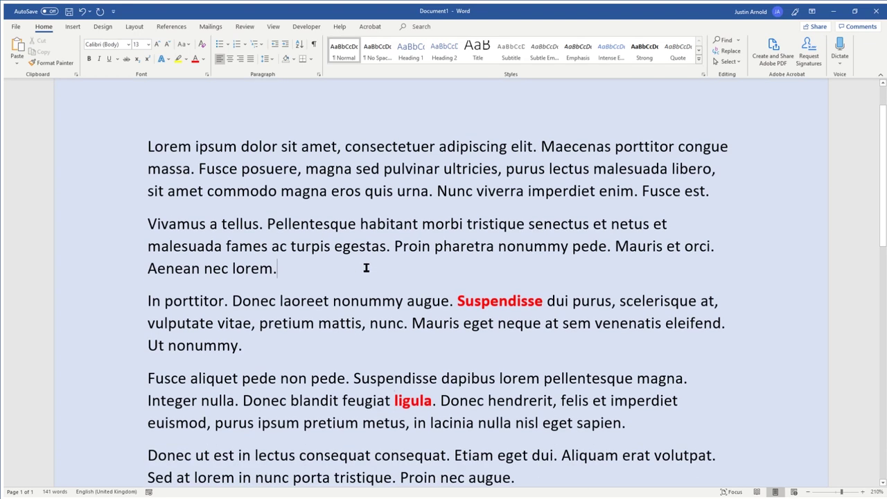
scroll(366, 266, down, 2)
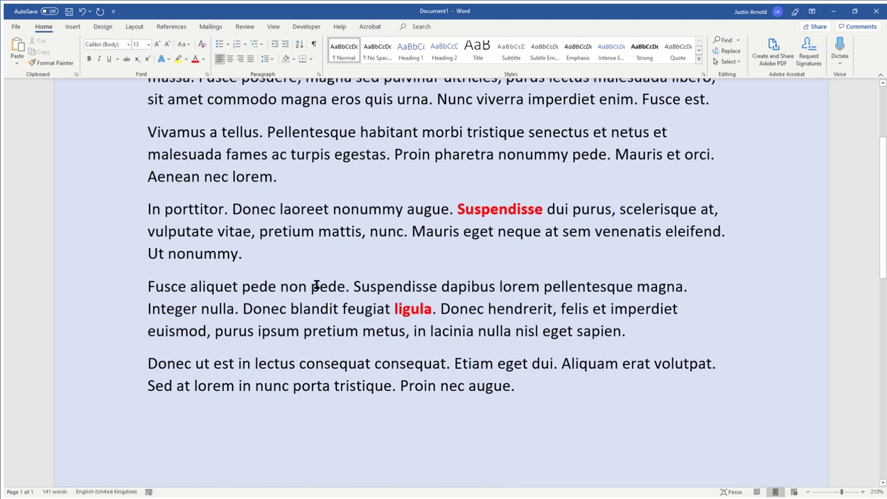
scroll(499, 445, down, 1)
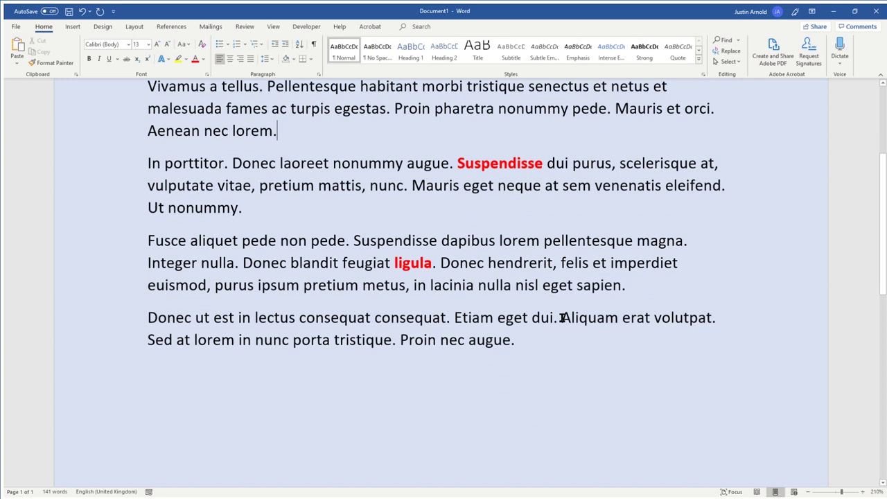
drag(561, 318, 620, 318)
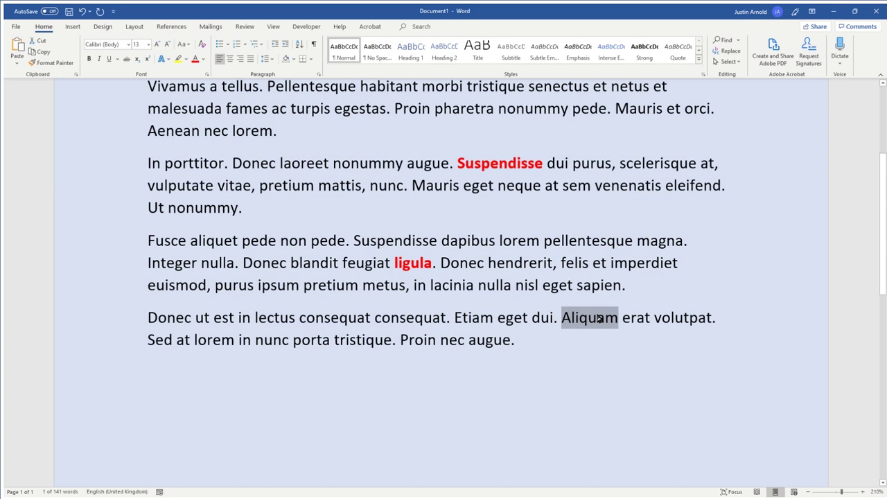
click(588, 317)
drag(563, 319, 611, 317)
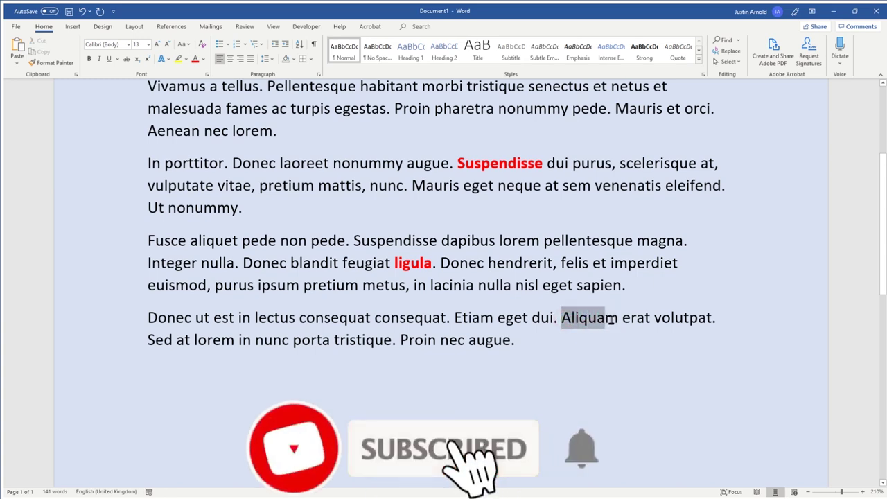
right_click(603, 320)
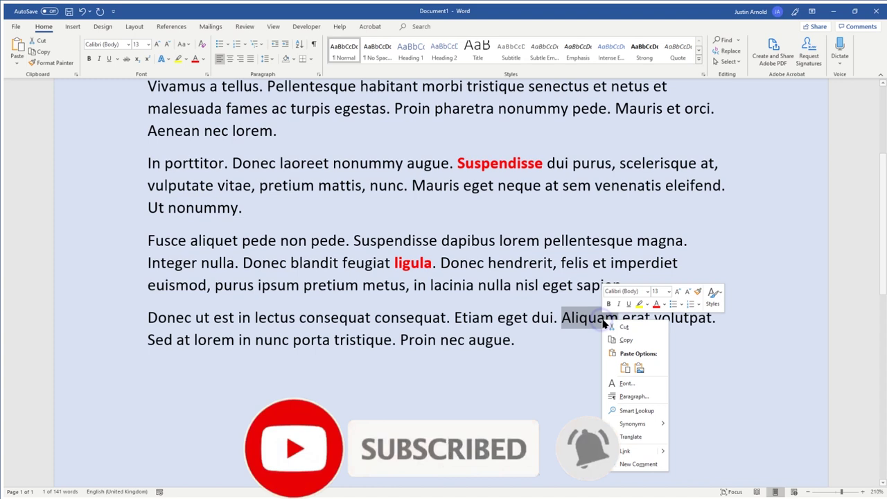
click(613, 339)
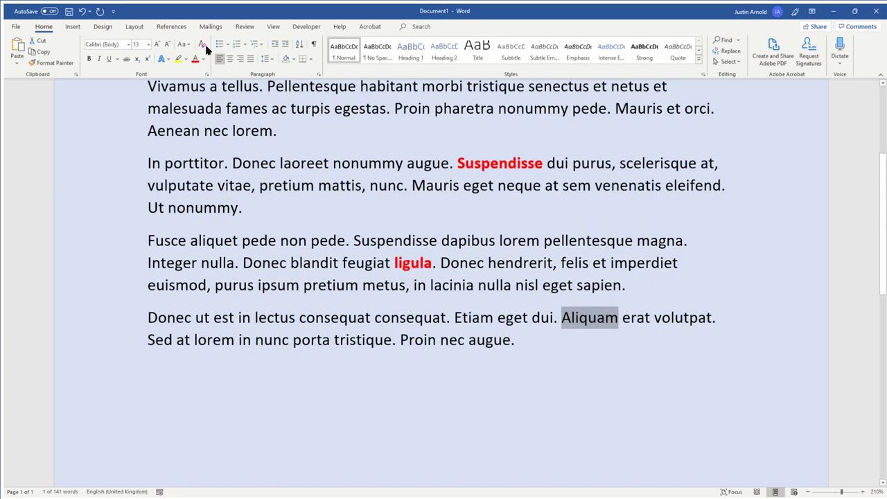
- Add a bookmark named Aliquam, pasting the copied word as its name
click(73, 27)
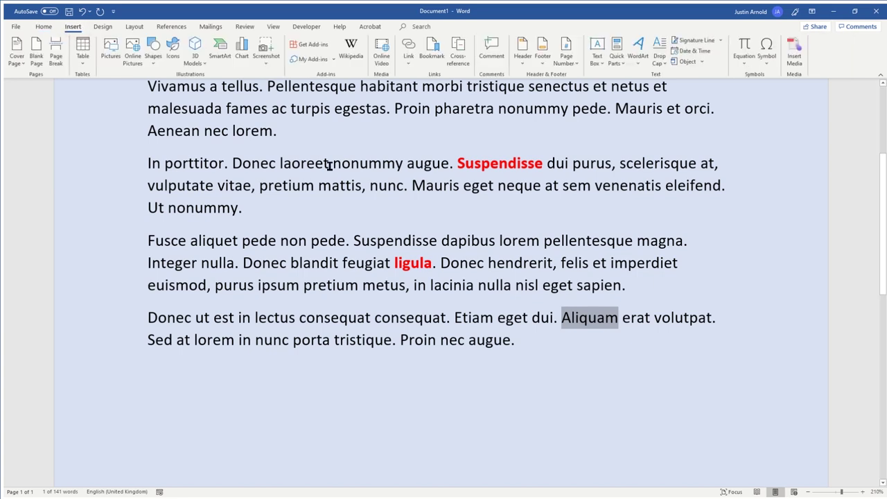
click(427, 61)
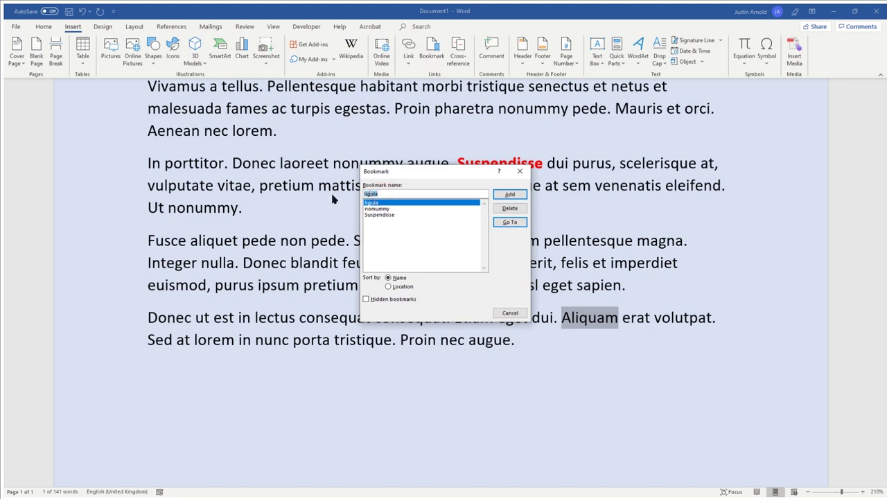
key(ctrl+v)
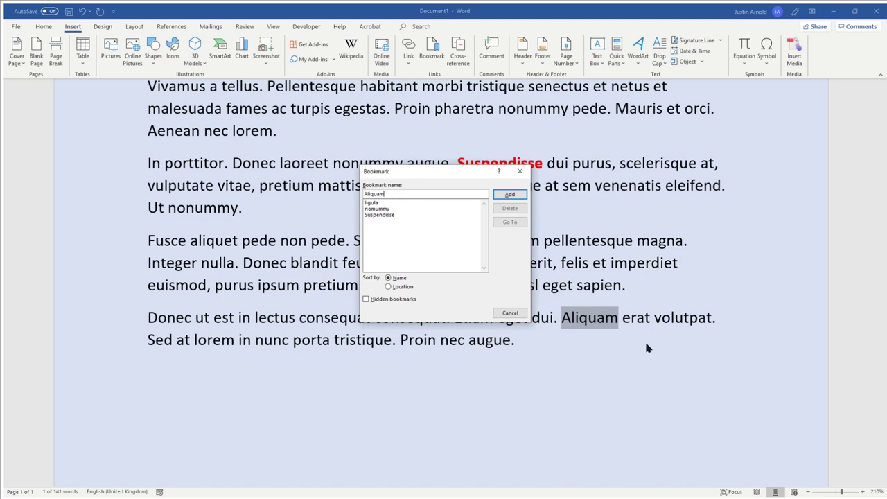
right_click(383, 192)
click(395, 193)
click(510, 195)
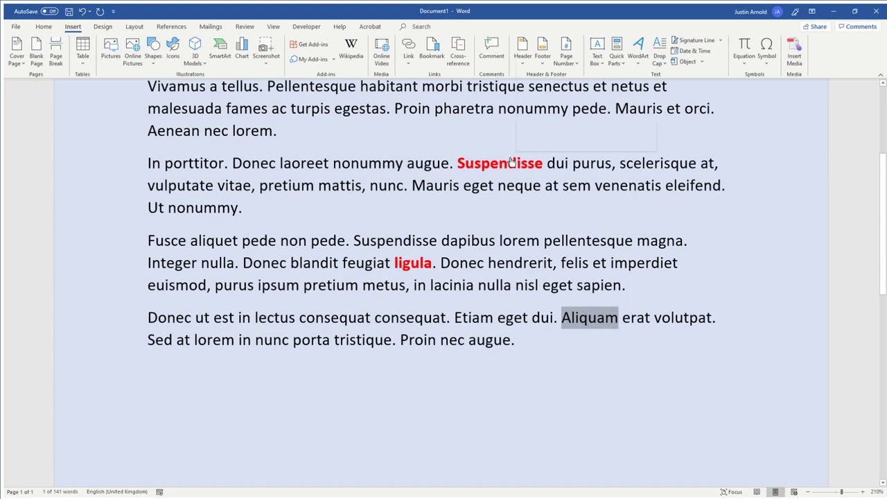
mouse_move(511, 160)
- Hyperlink Aliquam to its own Aliquam bookmark in this document
click(408, 62)
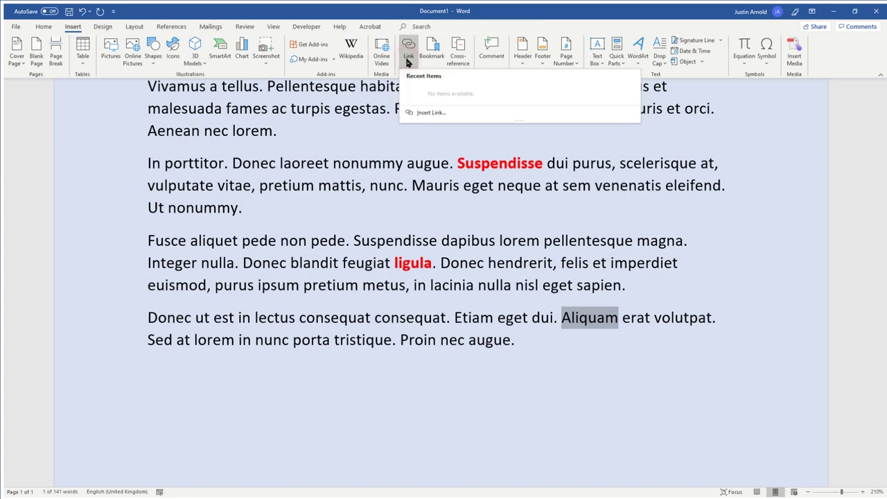
click(408, 61)
click(407, 63)
click(407, 57)
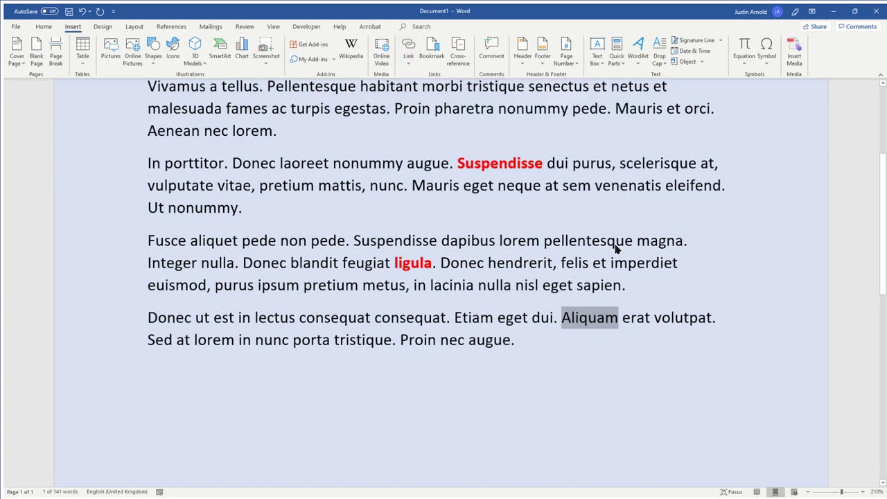
key(ctrl+k)
drag(510, 292, 415, 221)
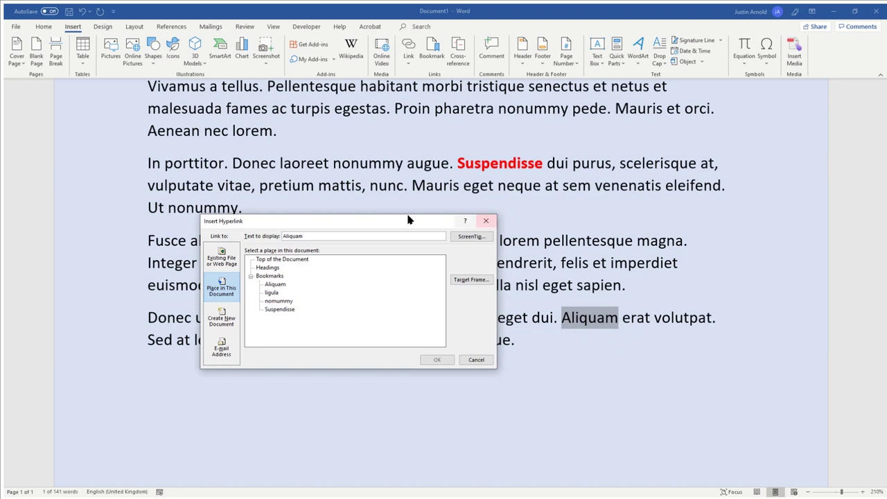
drag(324, 222, 350, 205)
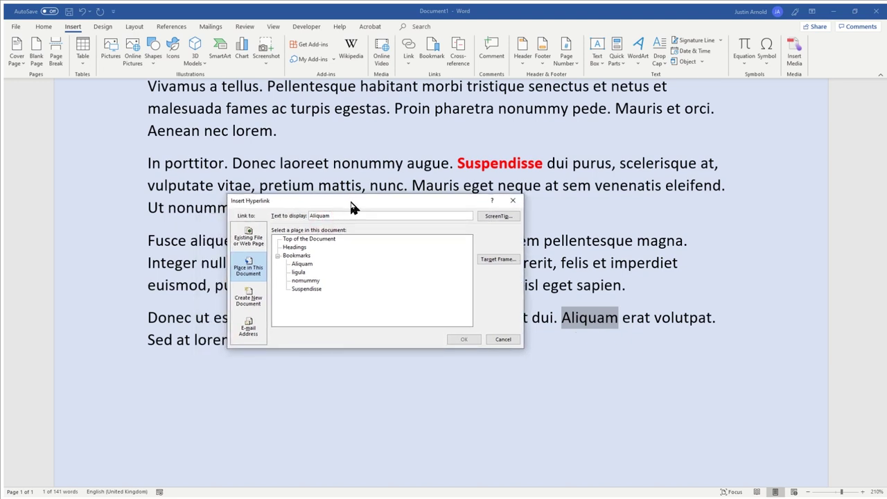
click(302, 265)
- Give the link the ScreenTip 'Helpful information here' and confirm it
click(498, 218)
click(417, 247)
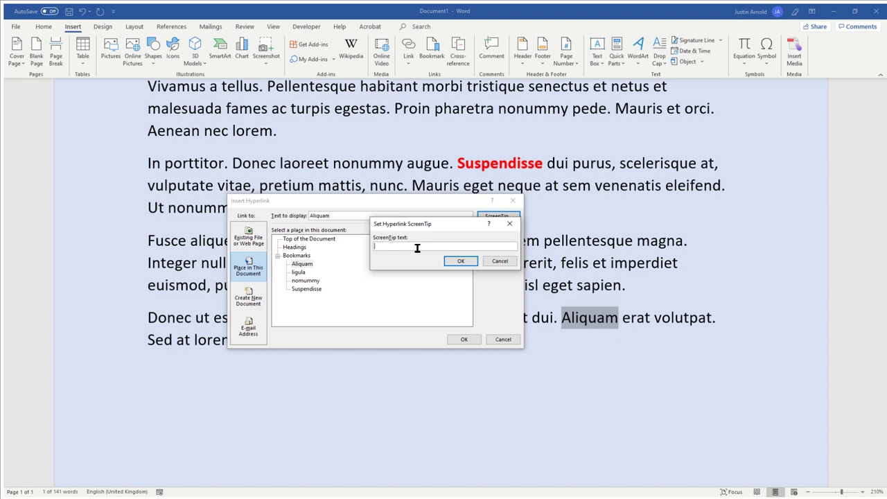
text(Helpful information here.)
click(461, 262)
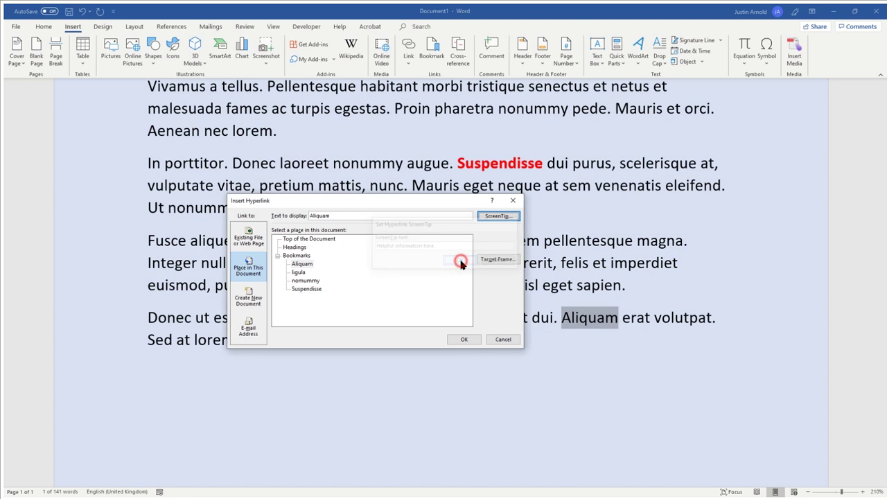
click(465, 340)
click(464, 340)
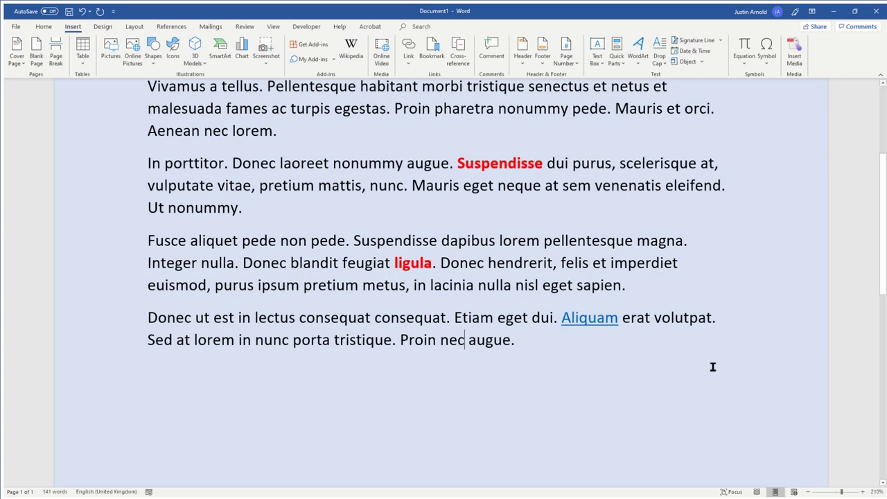
mouse_move(593, 323)
mouse_move(509, 165)
mouse_move(407, 269)
click(475, 318)
click(43, 26)
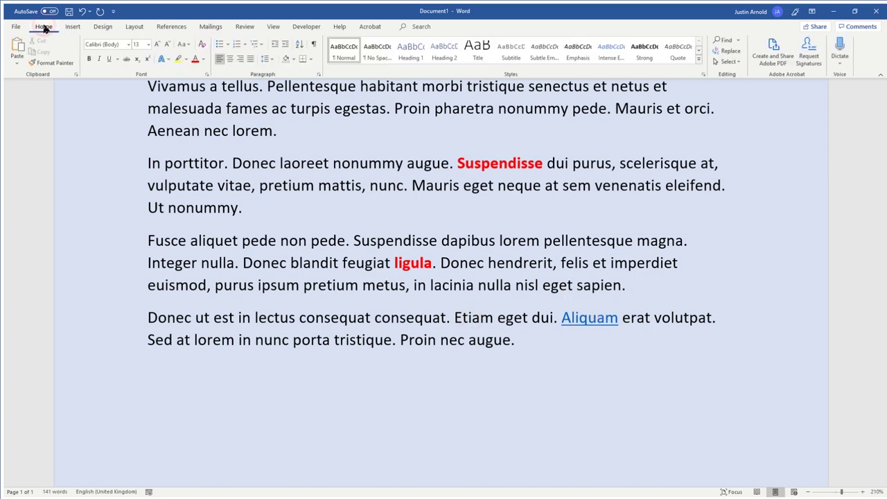
click(53, 63)
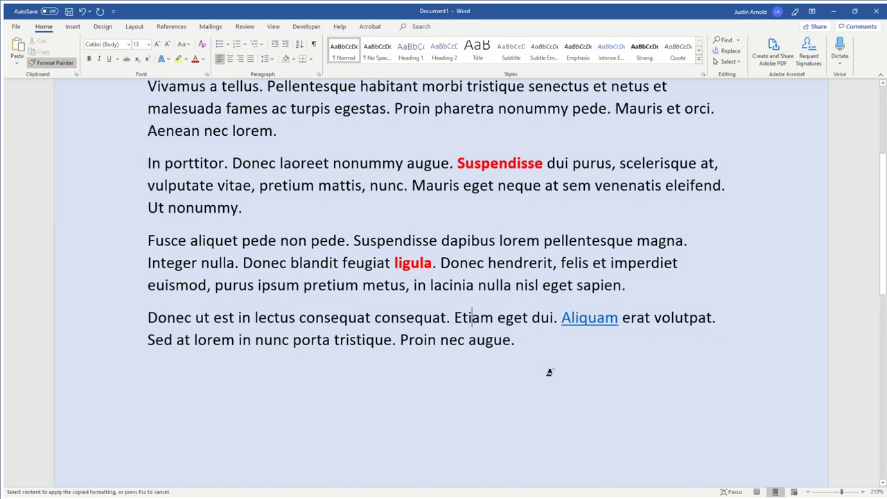
drag(532, 317, 644, 320)
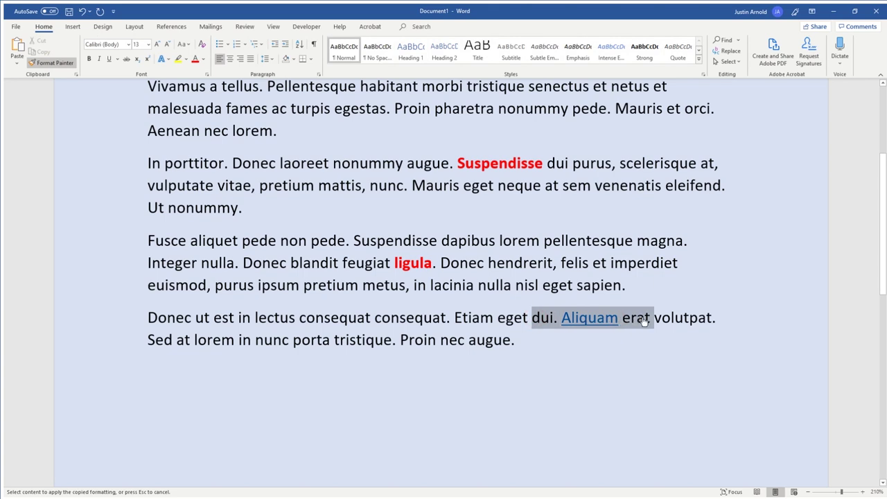
drag(644, 320, 643, 319)
click(523, 377)
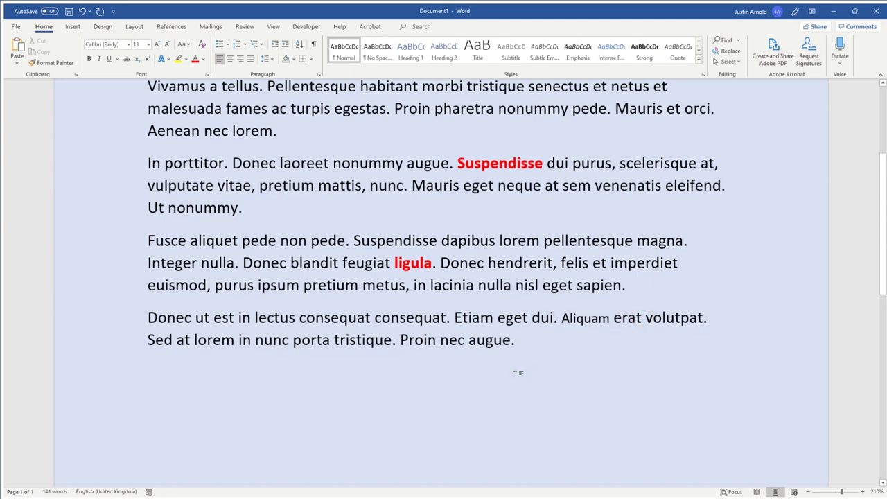
click(514, 323)
mouse_move(601, 326)
mouse_move(396, 266)
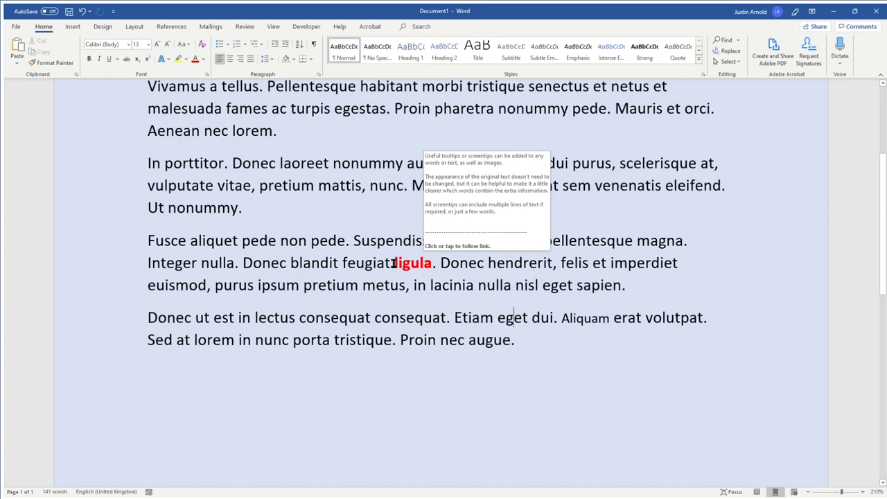
- Select Aliquam, enlarge its font three steps, and toggle bold on and off
drag(393, 264, 431, 267)
click(449, 263)
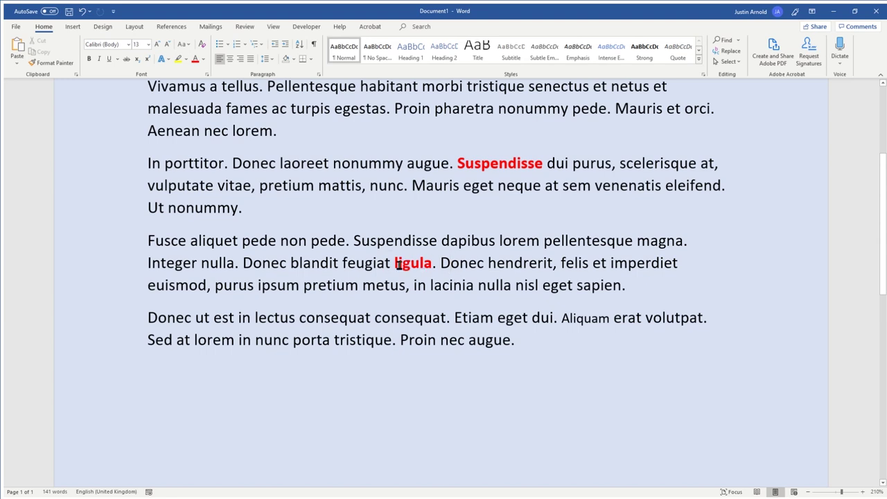
mouse_move(472, 162)
drag(561, 317, 608, 321)
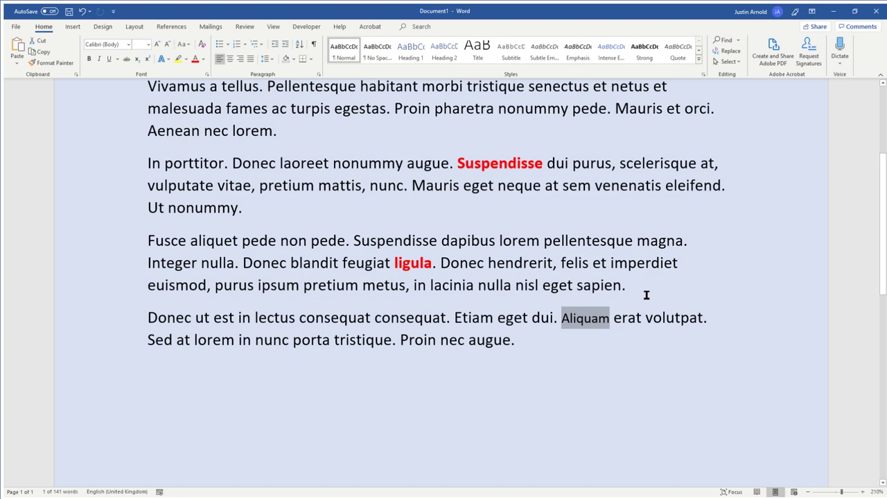
key(ctrl)
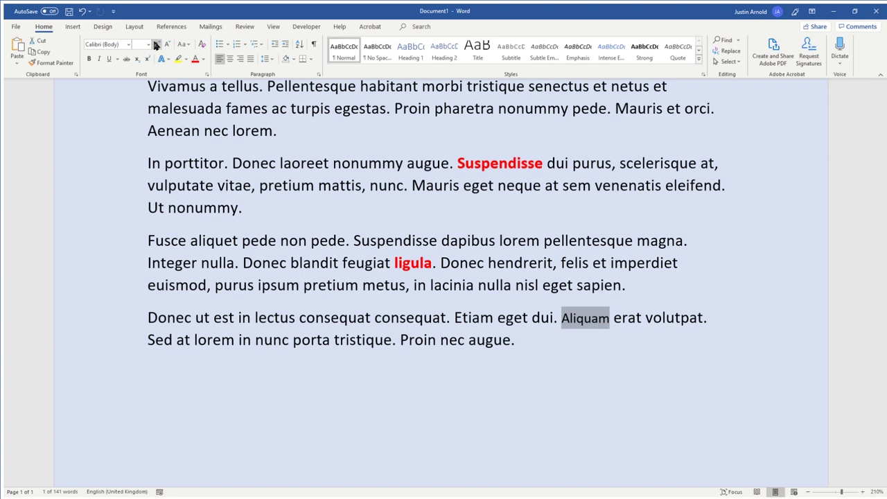
click(156, 45)
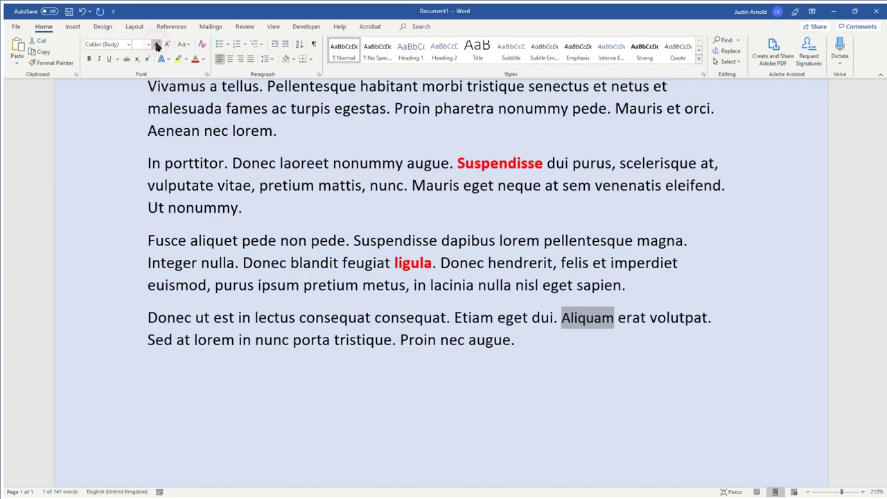
click(156, 45)
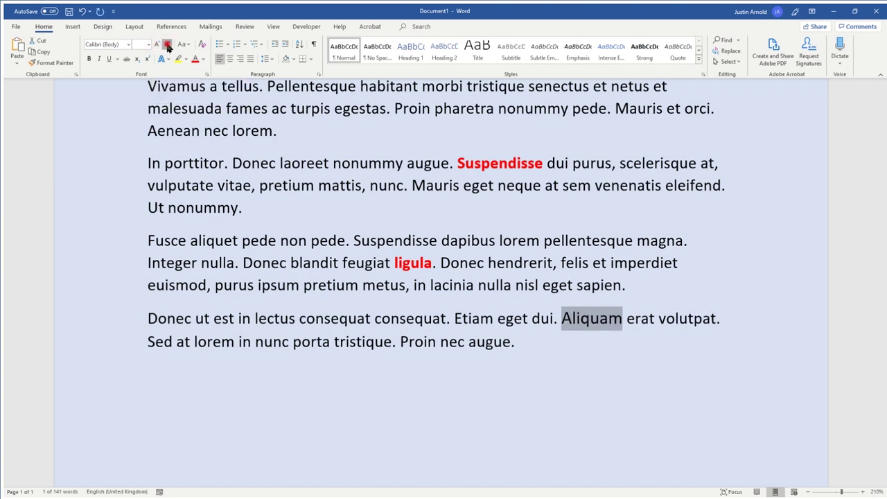
click(166, 44)
click(90, 60)
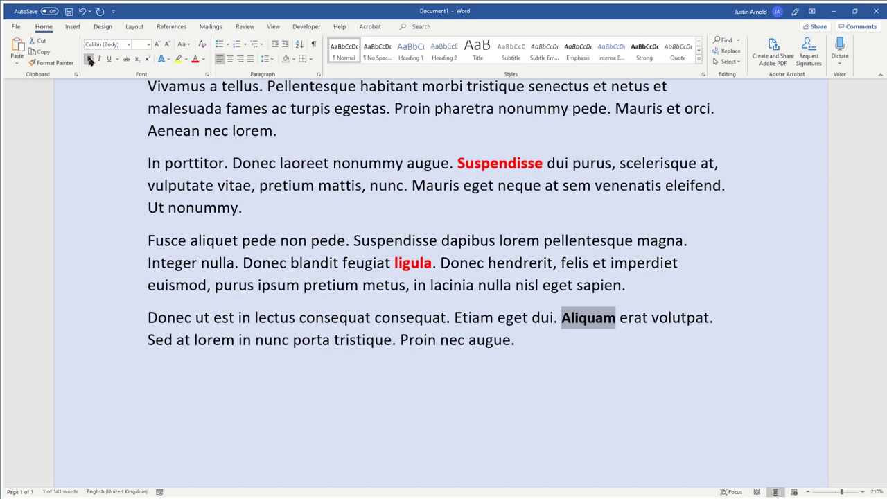
click(89, 59)
mouse_move(408, 269)
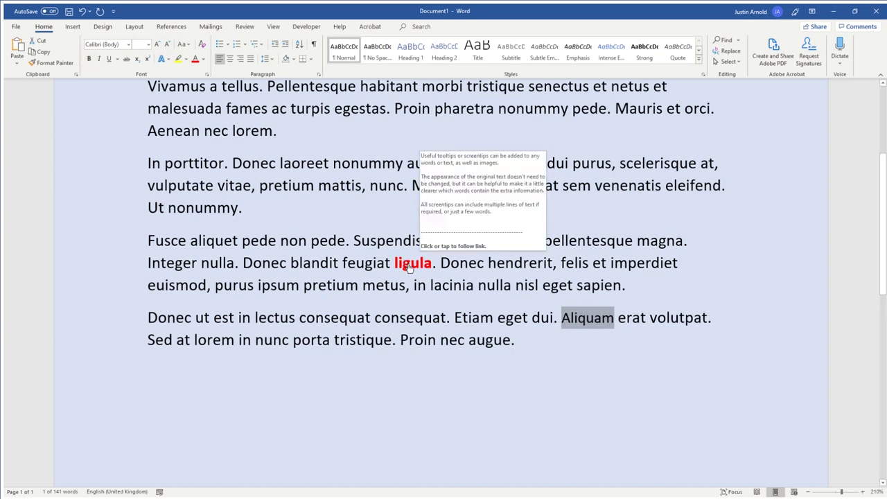
click(437, 269)
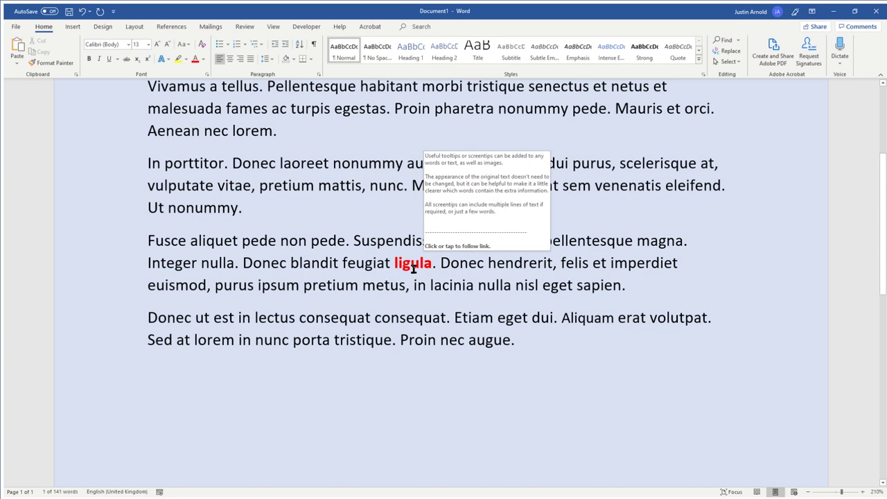
- Copy ligula's red bold formatting onto Aliquam with Format Painter
click(406, 266)
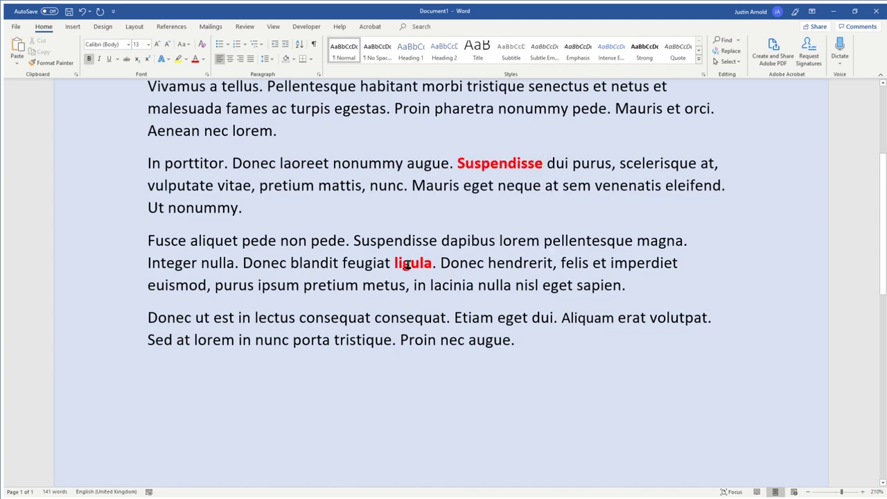
click(63, 61)
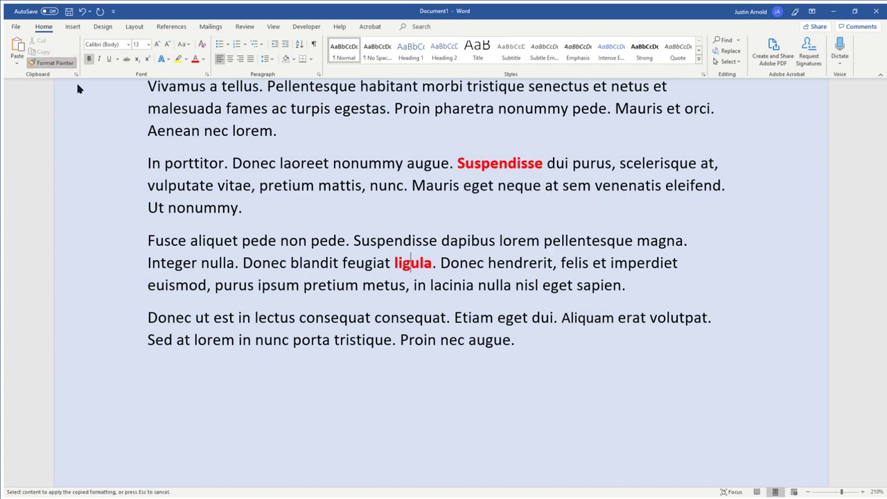
mouse_move(561, 319)
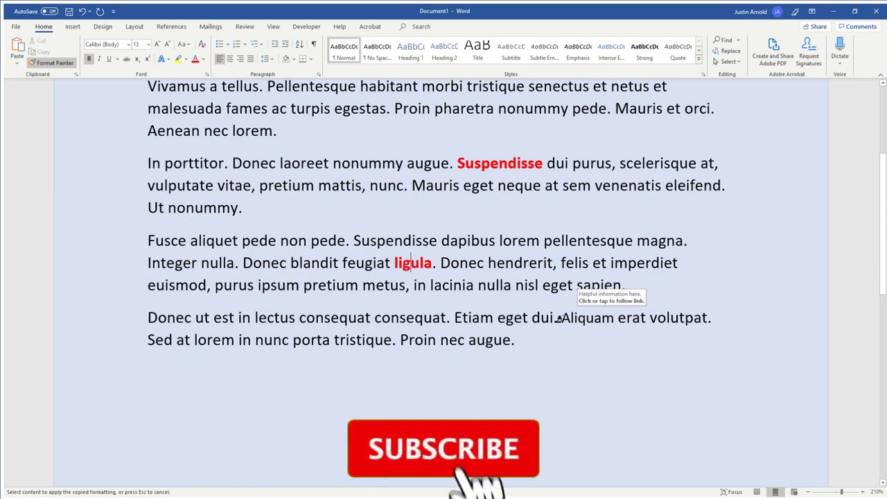
drag(558, 319, 614, 331)
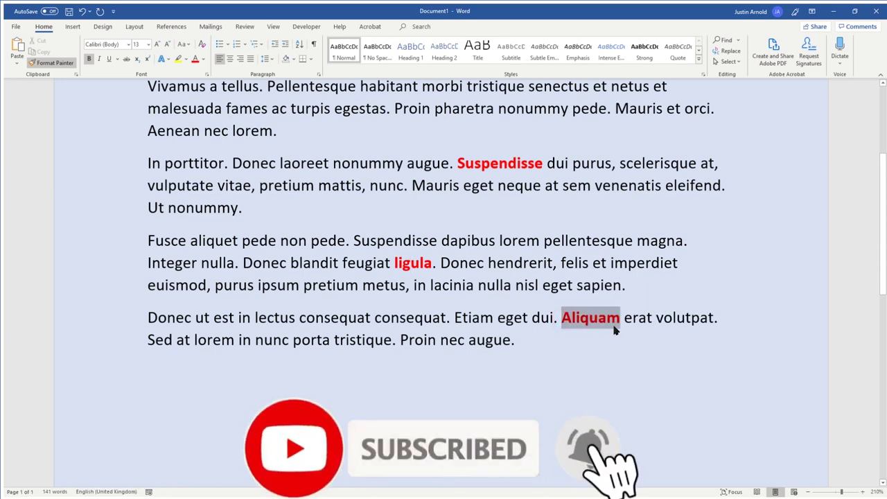
click(613, 372)
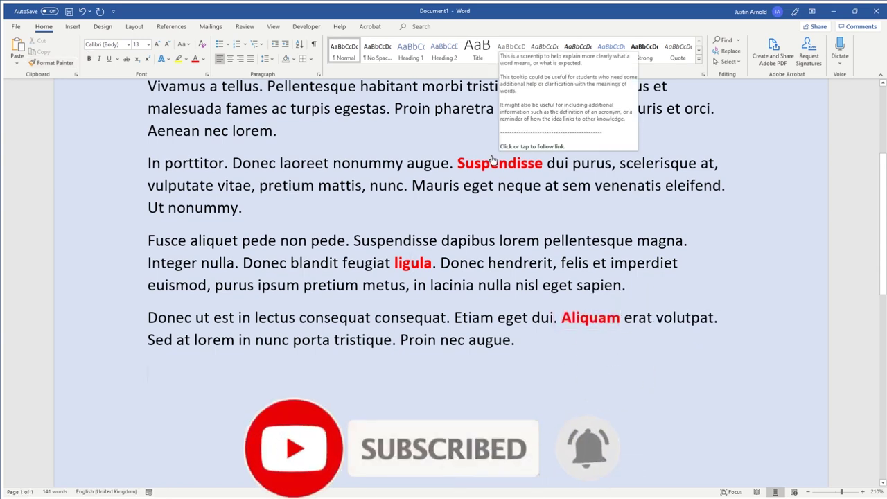
mouse_move(595, 323)
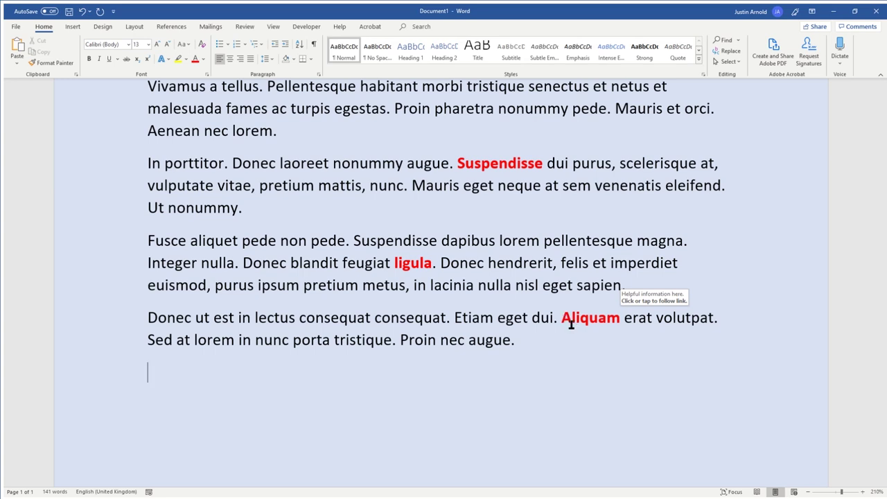
click(583, 340)
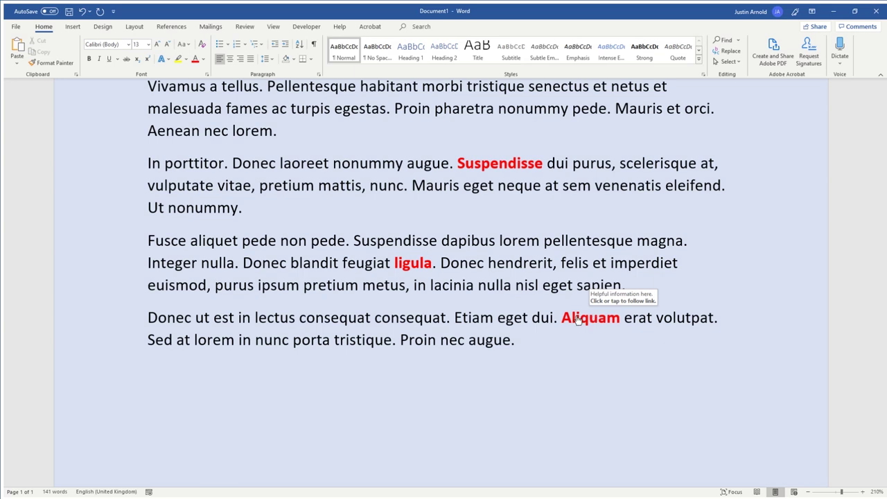
mouse_move(406, 266)
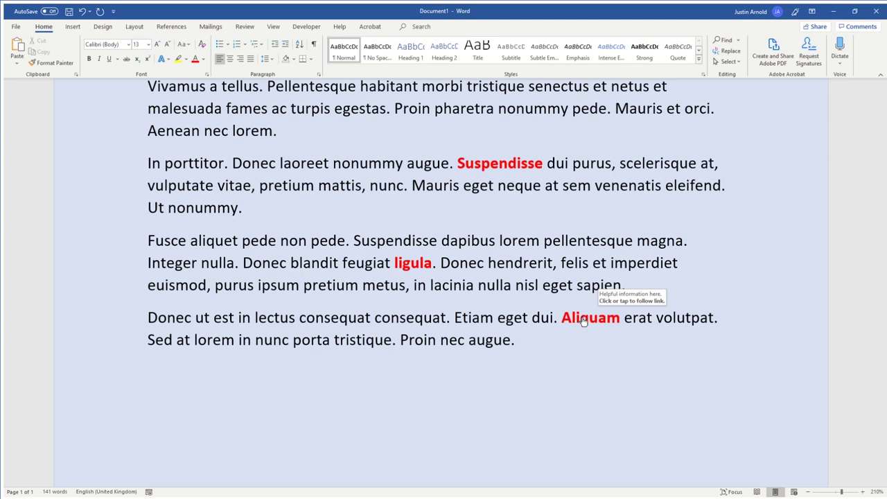
click(582, 280)
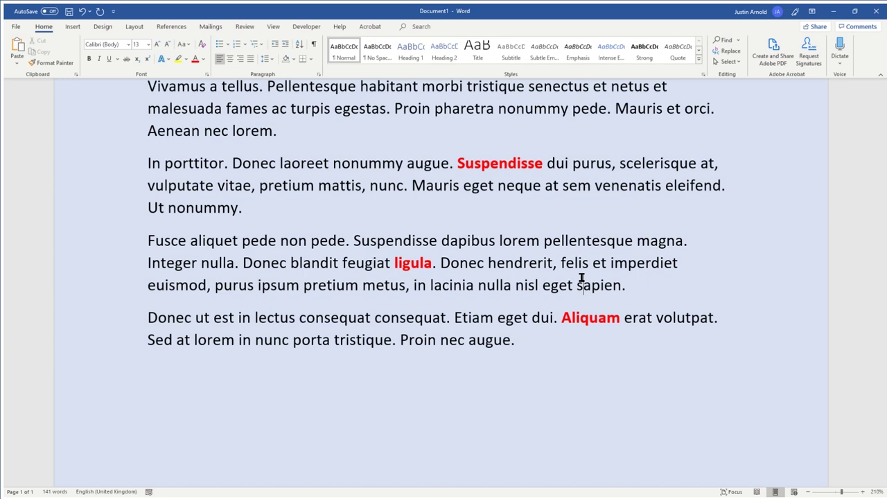
key(alt)
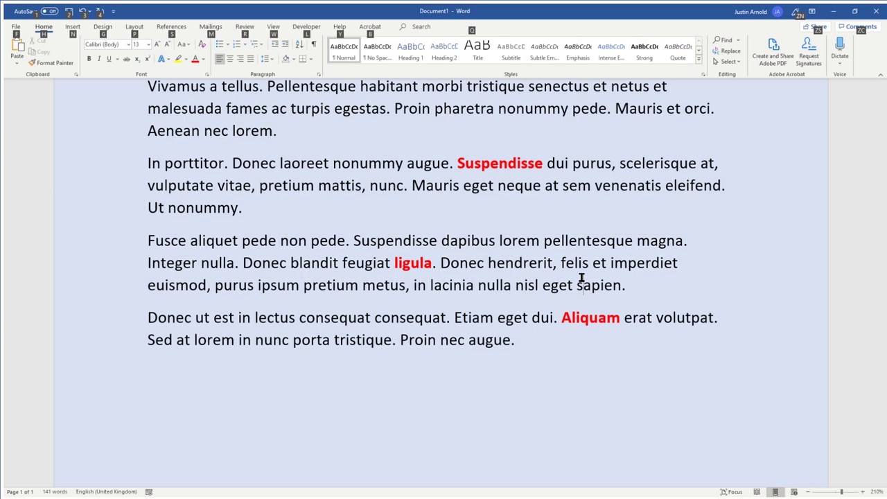
key(alt+F9)
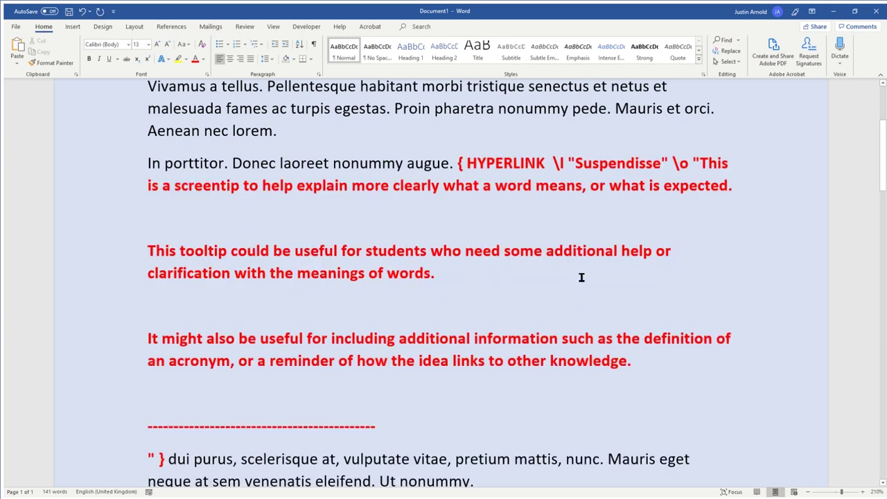
scroll(558, 251, down, 5)
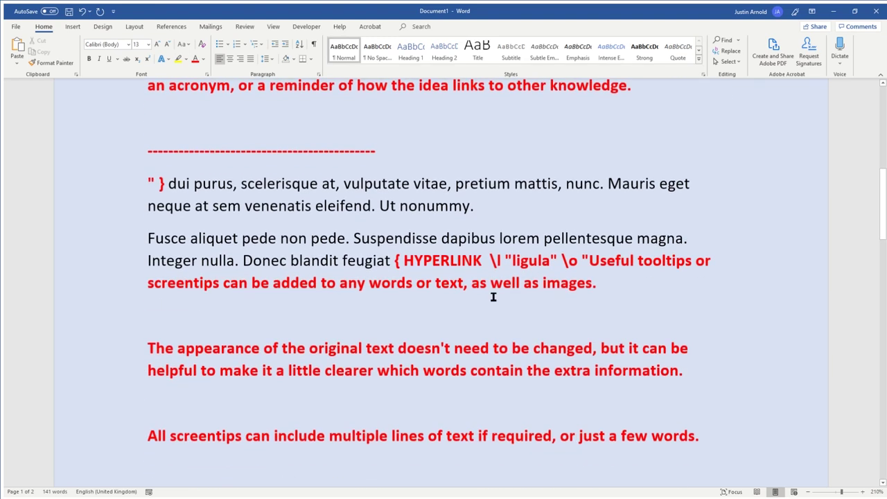
scroll(370, 319, down, 4)
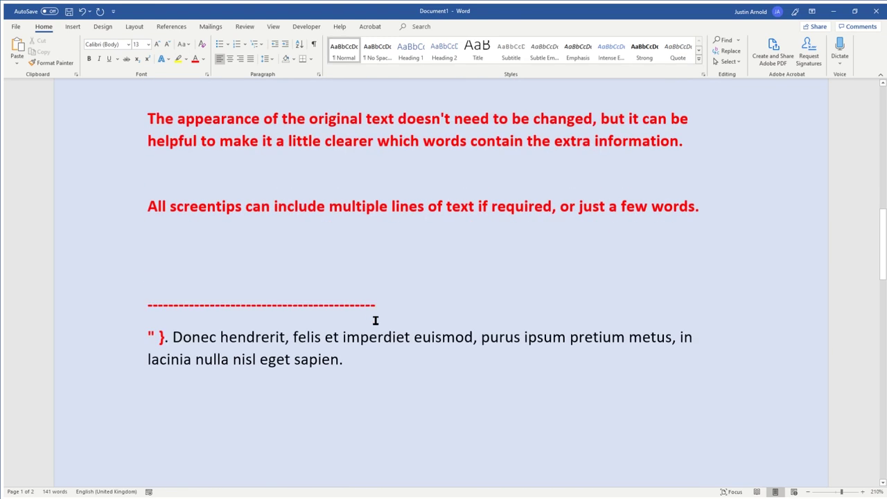
scroll(413, 313, down, 3)
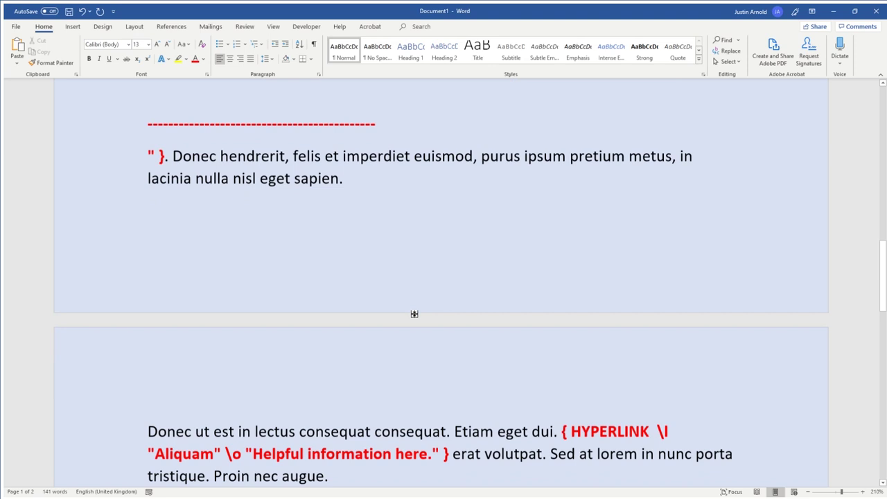
scroll(413, 313, down, 3)
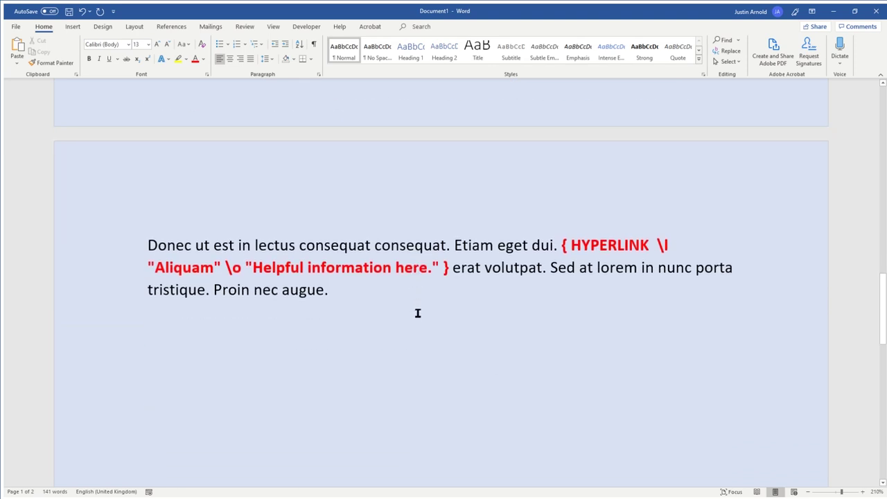
key(alt+F9)
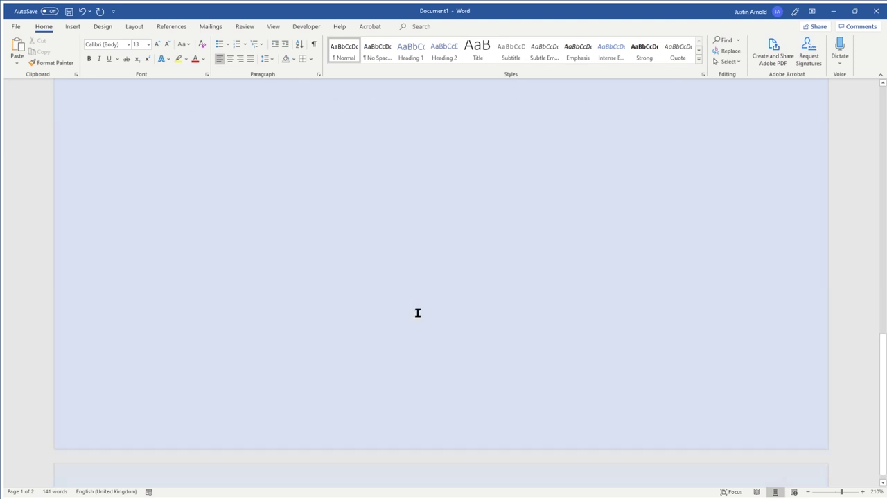
scroll(418, 313, up, 3)
scroll(465, 284, up, 2)
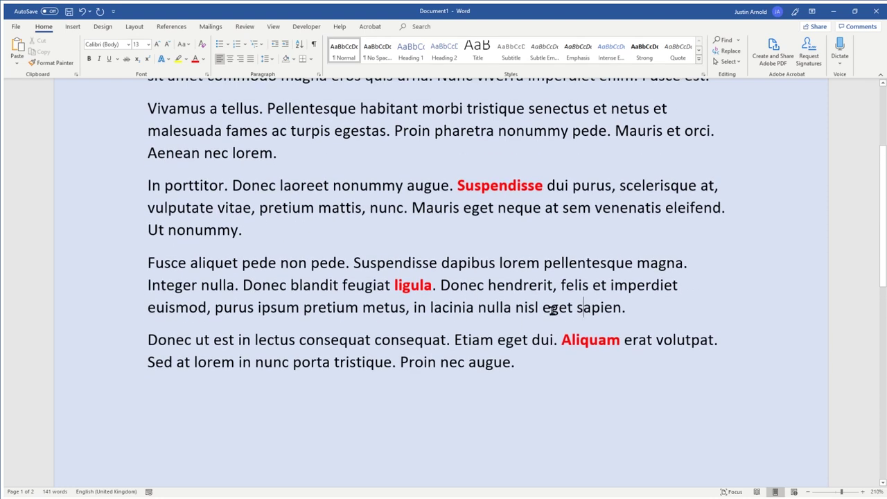
key(alt+F9)
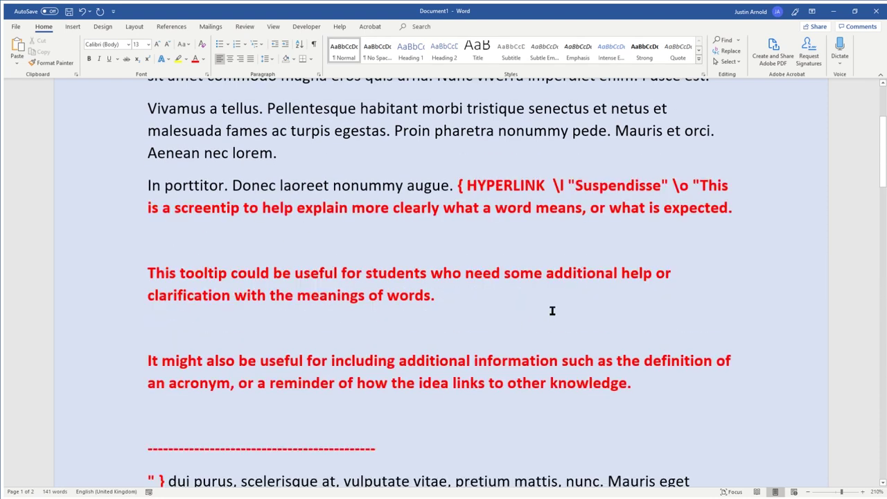
scroll(553, 310, down, 5)
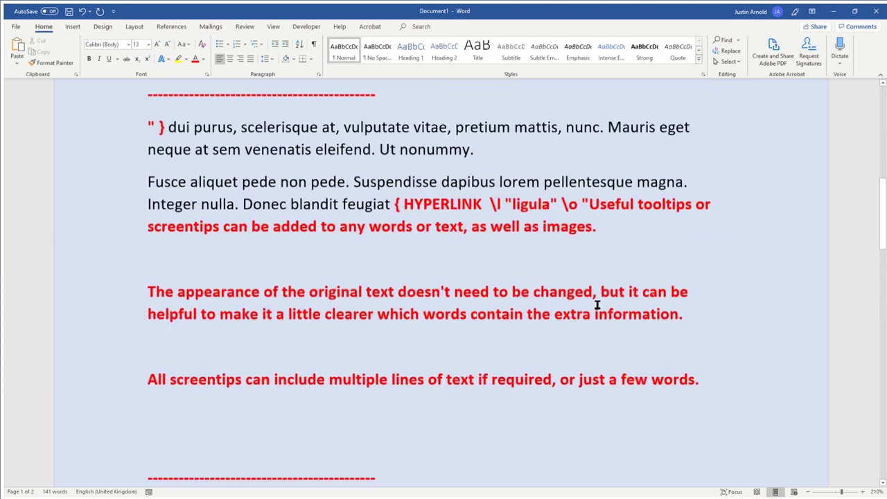
scroll(596, 305, down, 1)
scroll(257, 174, up, 1)
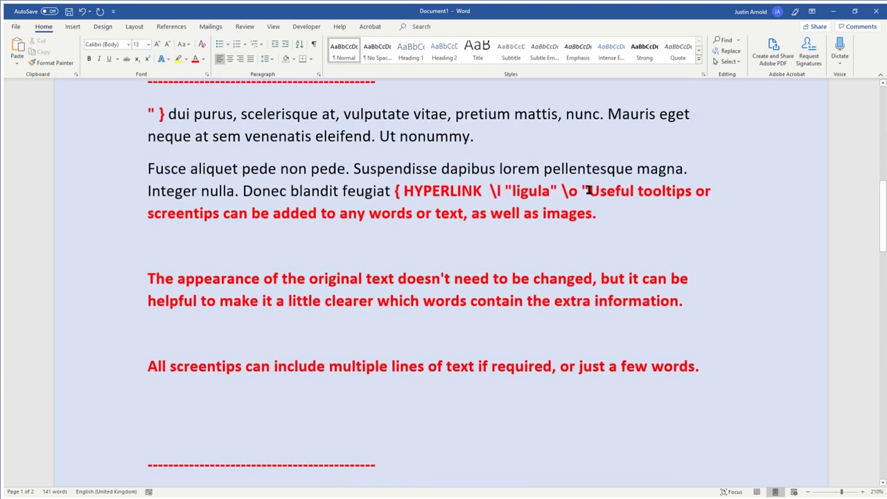
scroll(497, 207, up, 3)
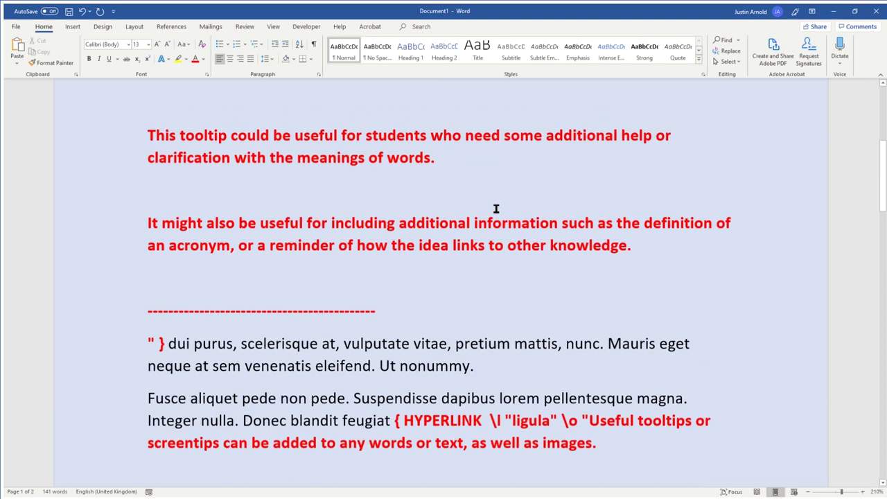
scroll(496, 208, up, 1)
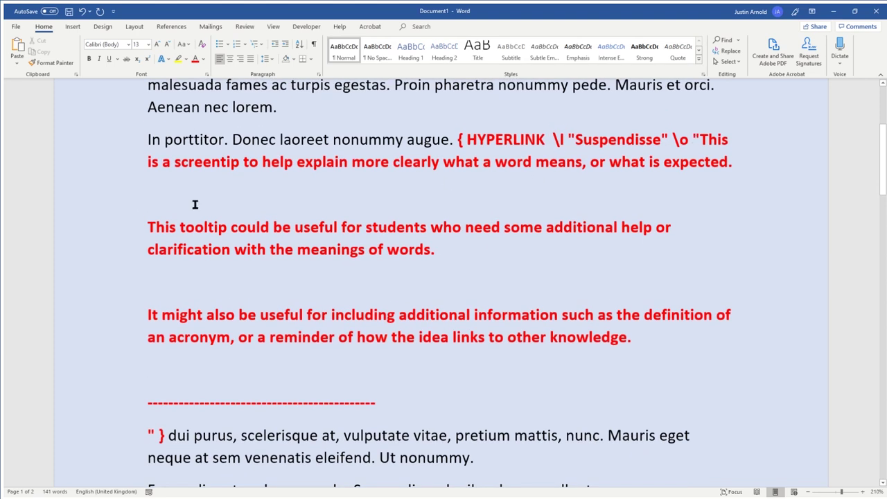
scroll(235, 301, down, 6)
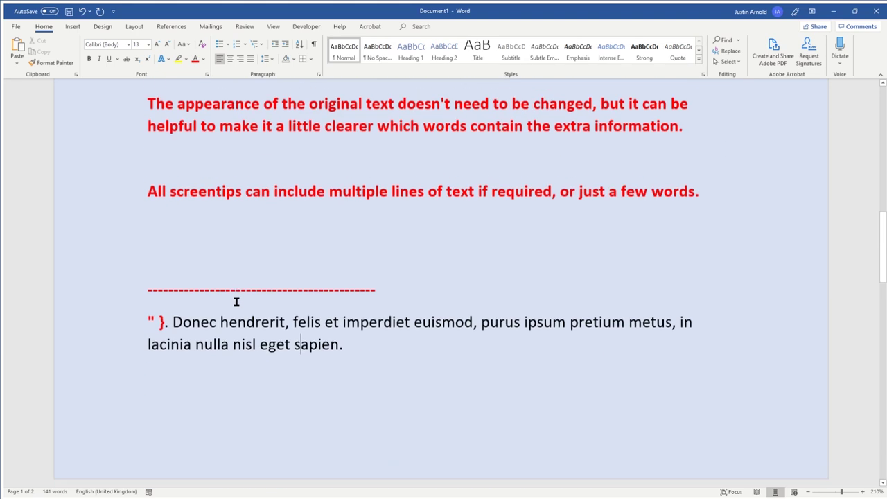
scroll(236, 301, down, 1)
scroll(234, 301, up, 1)
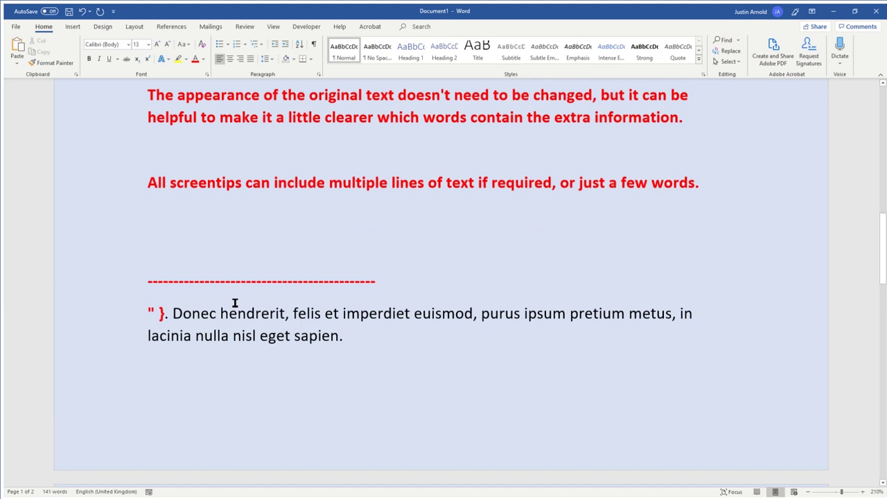
scroll(234, 302, down, 5)
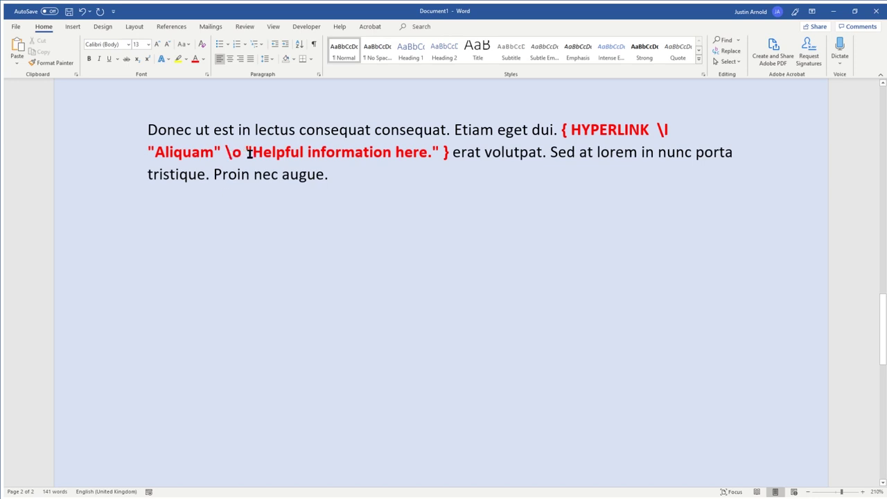
- Replace 'Helpful information here.' with 'My first line of text here.', 'Here is my second line.', 'Finally my third line here.'
drag(251, 153, 432, 155)
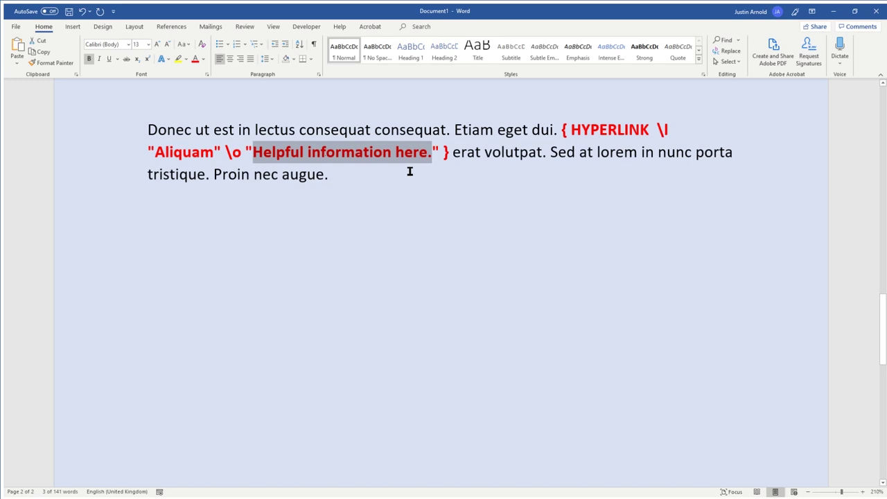
click(339, 159)
click(262, 153)
drag(313, 155, 433, 155)
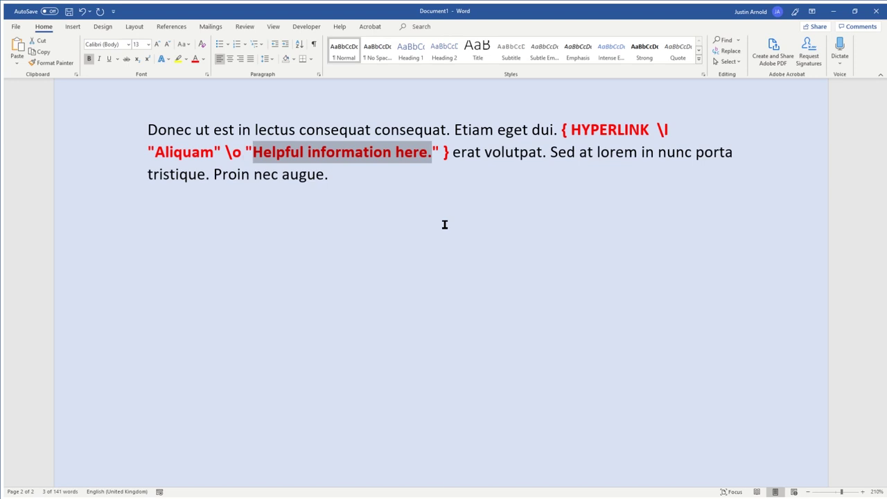
text(My first line )
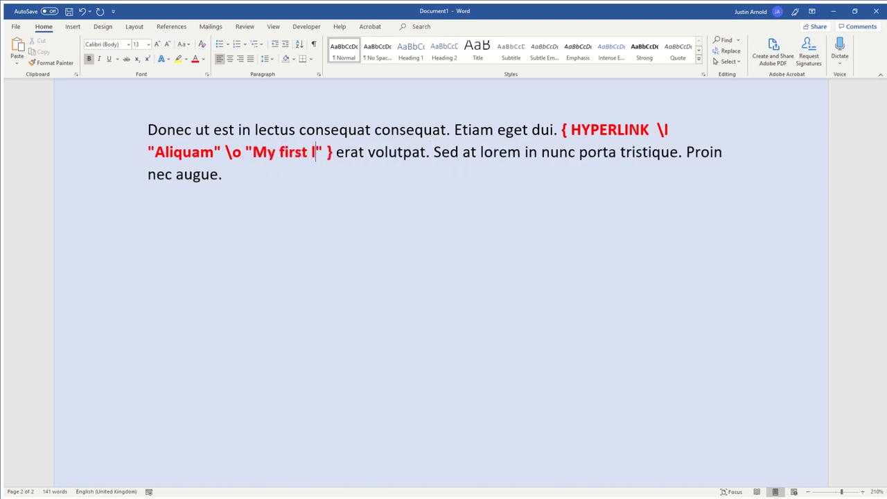
text(of text here.)
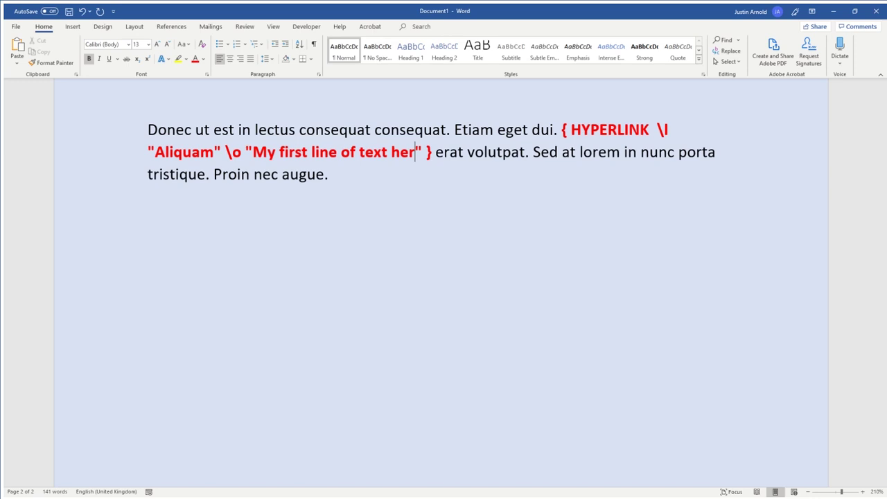
key(Return)
key(Return)
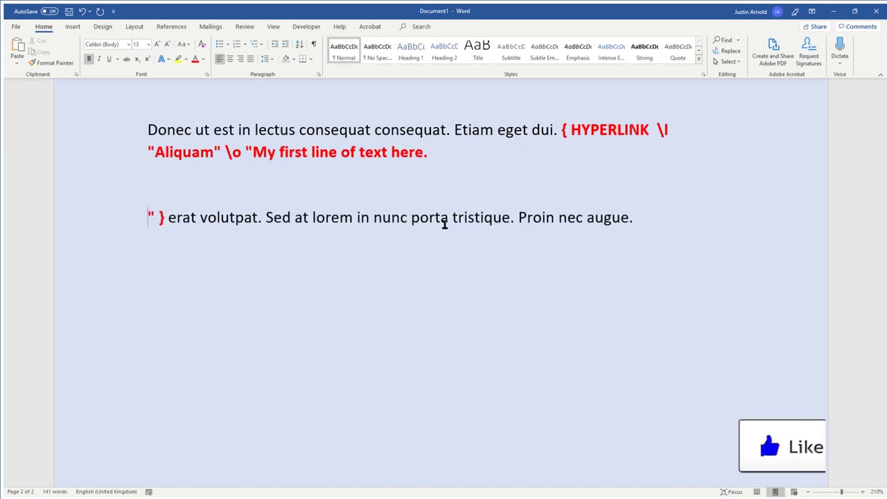
text(Here i)
text(s my second line.)
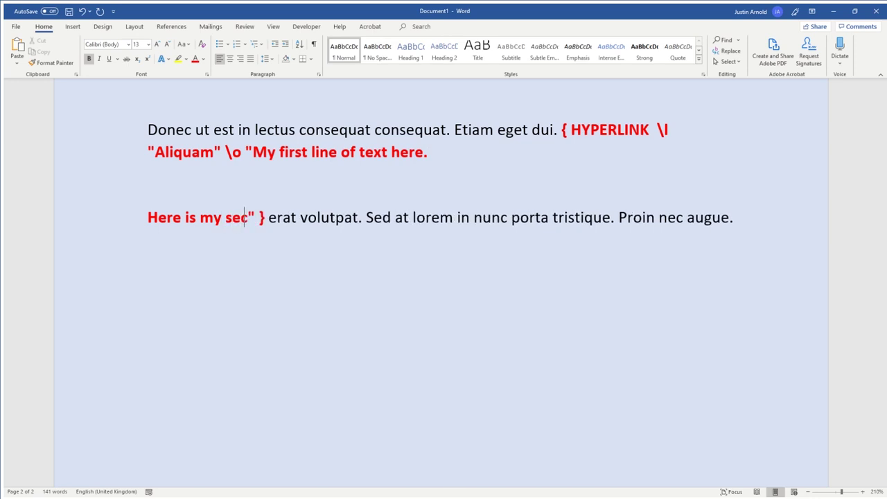
key(Return)
key(Return)
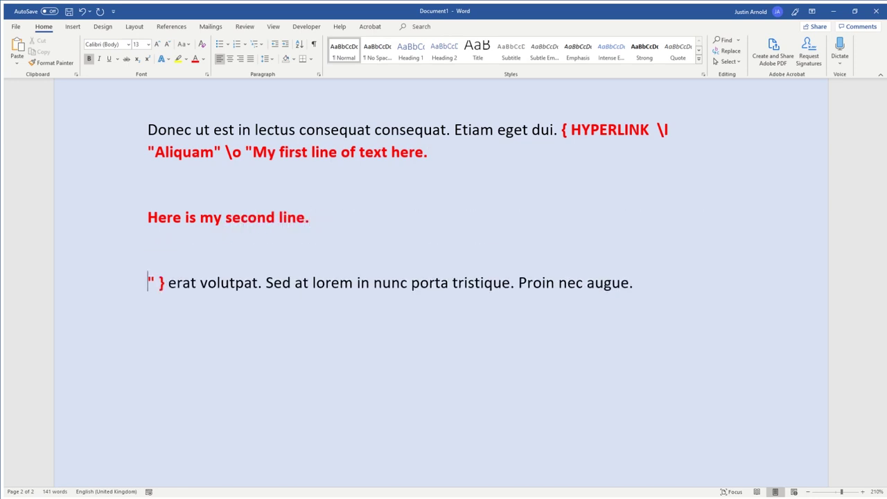
text(Finally my)
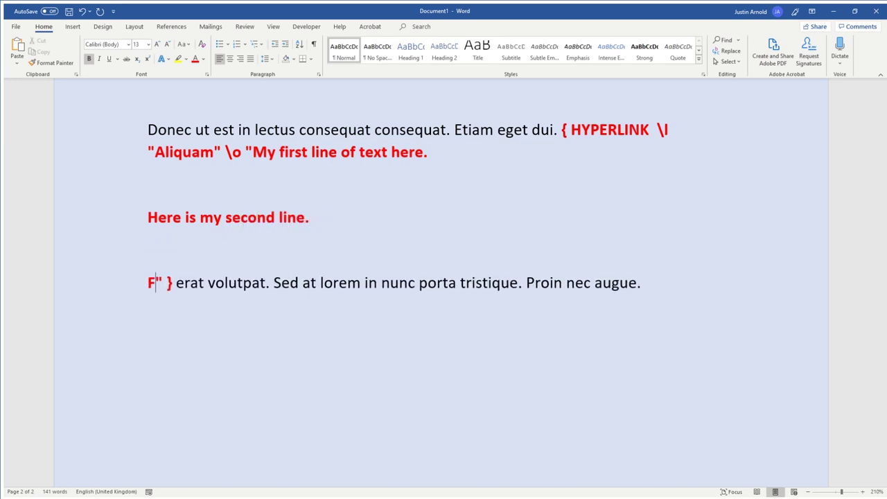
text( third line here)
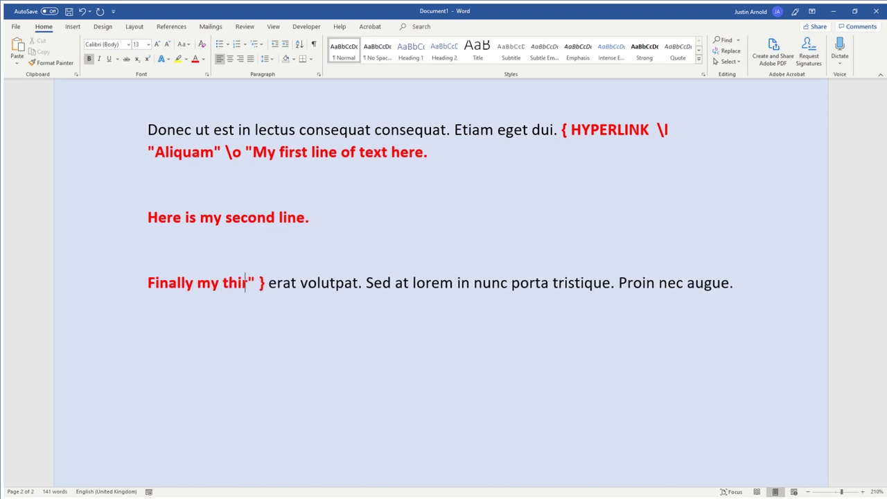
text(.)
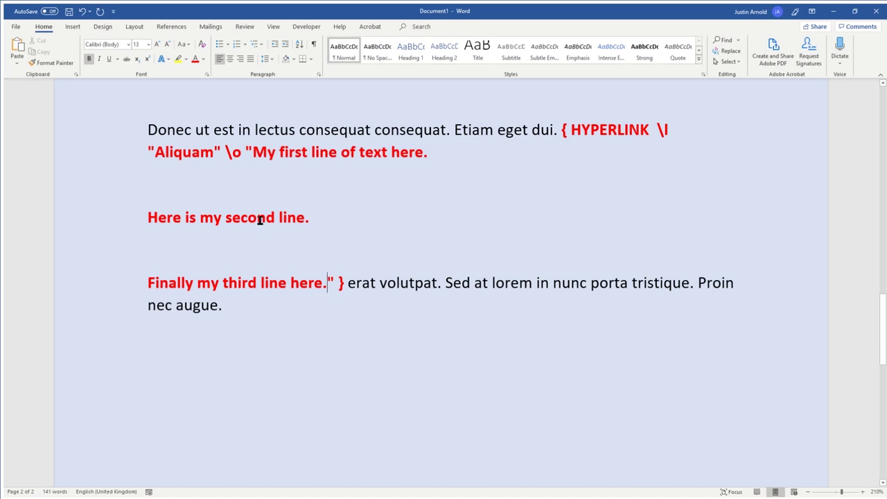
key(alt+F9)
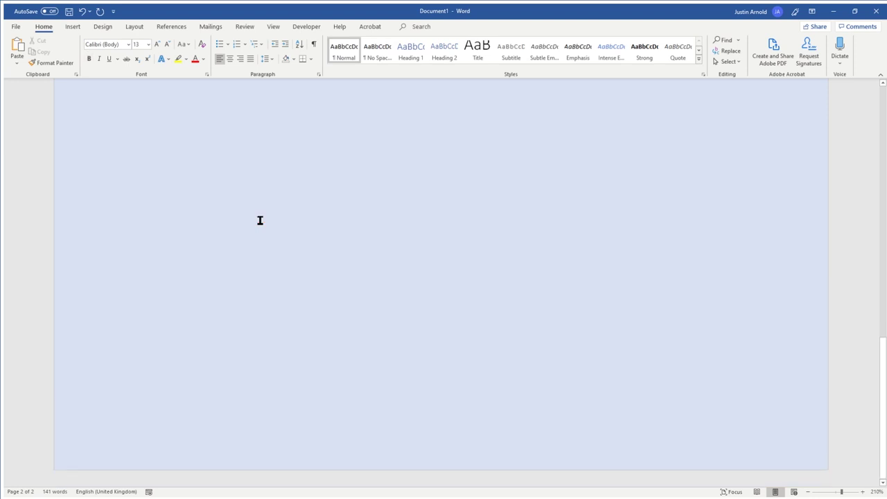
scroll(291, 257, up, 5)
scroll(322, 272, up, 5)
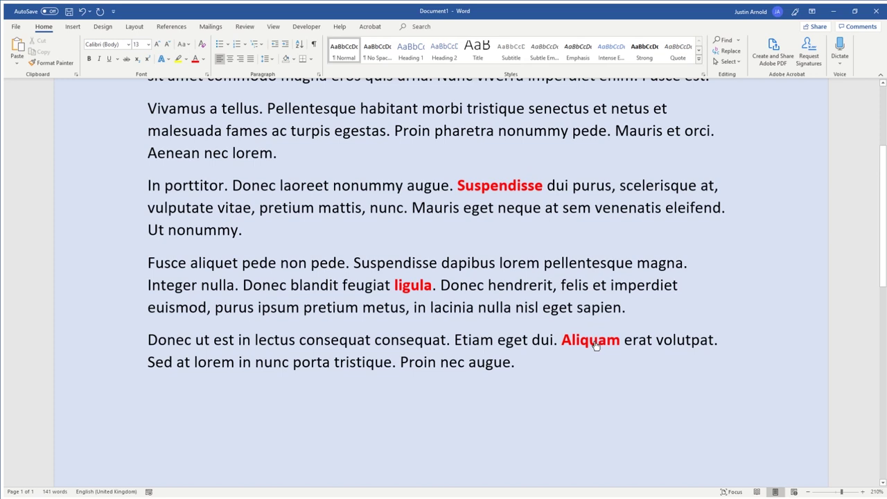
mouse_move(595, 345)
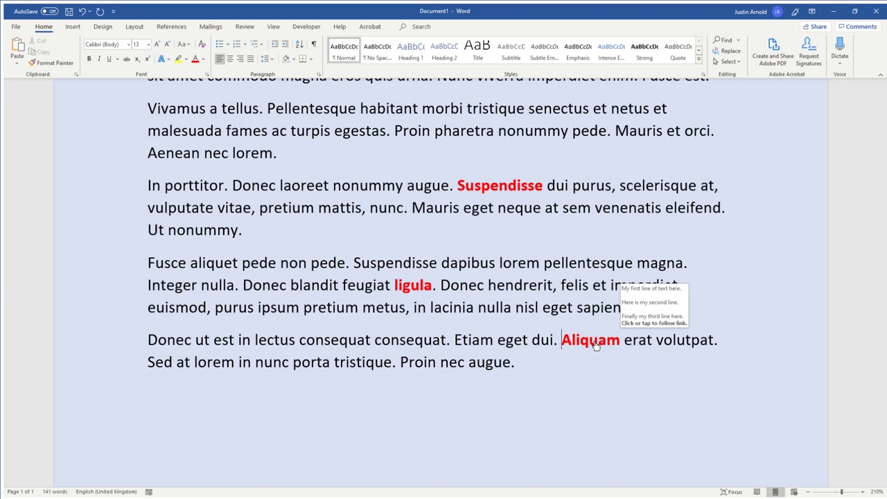
- Add a dashed hyphen line after the third ScreenTip line, then hide field codes with Alt+F9
key(alt+F9)
scroll(535, 320, down, 8)
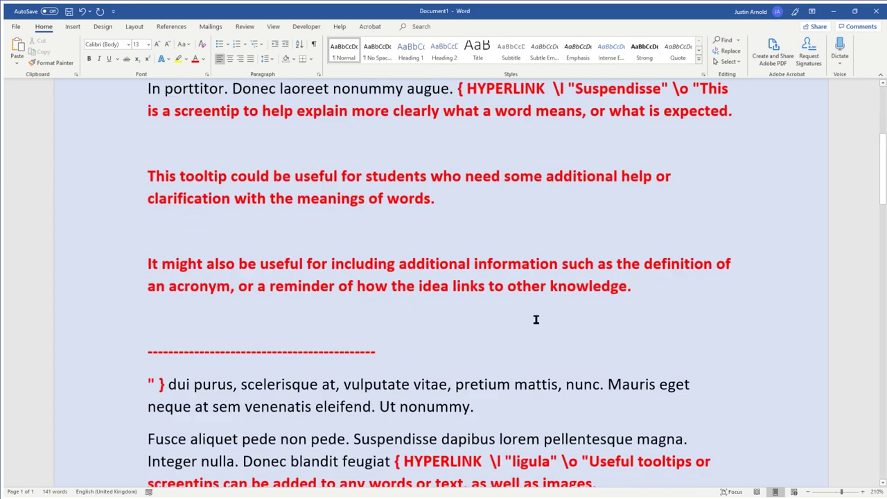
scroll(534, 320, down, 19)
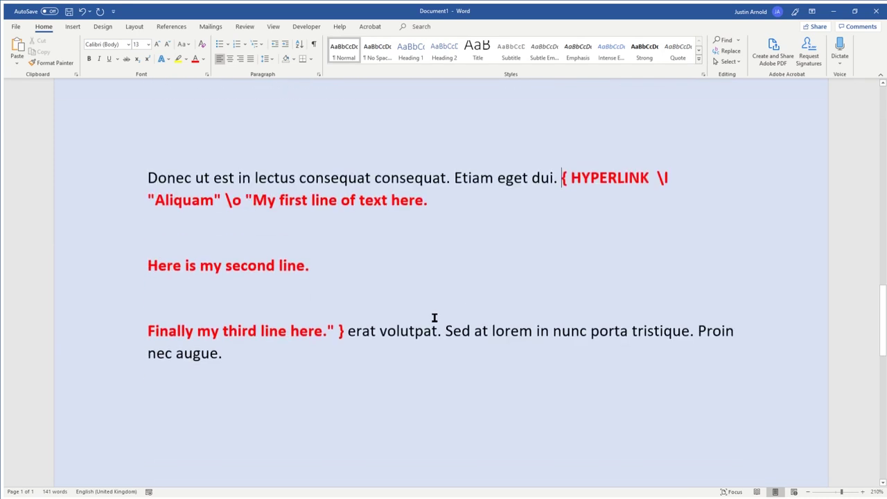
click(327, 237)
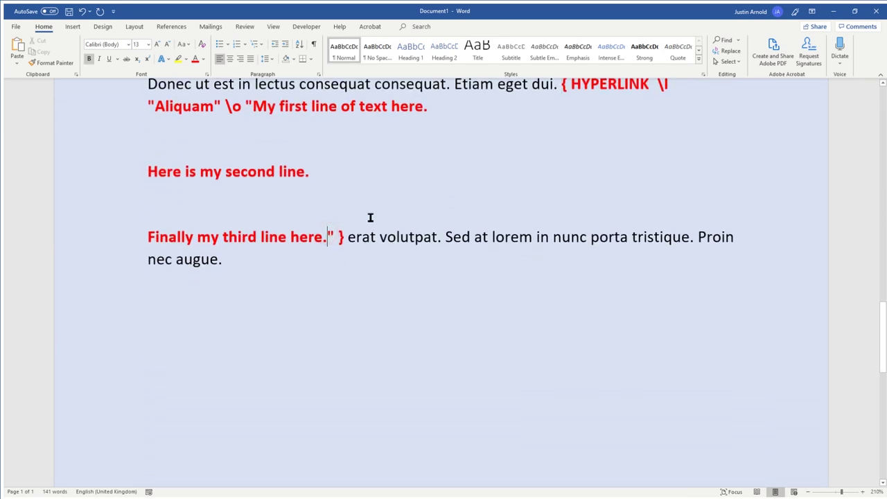
key(Return)
key(Return)
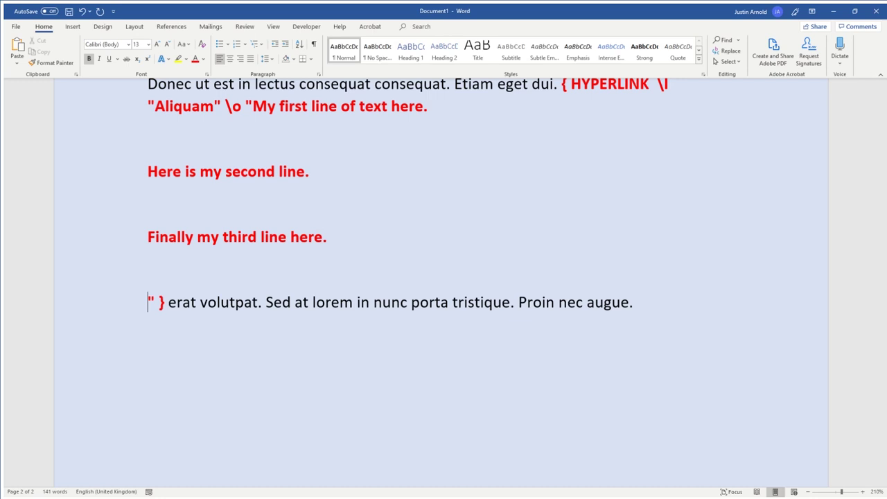
text(------------------------------------------)
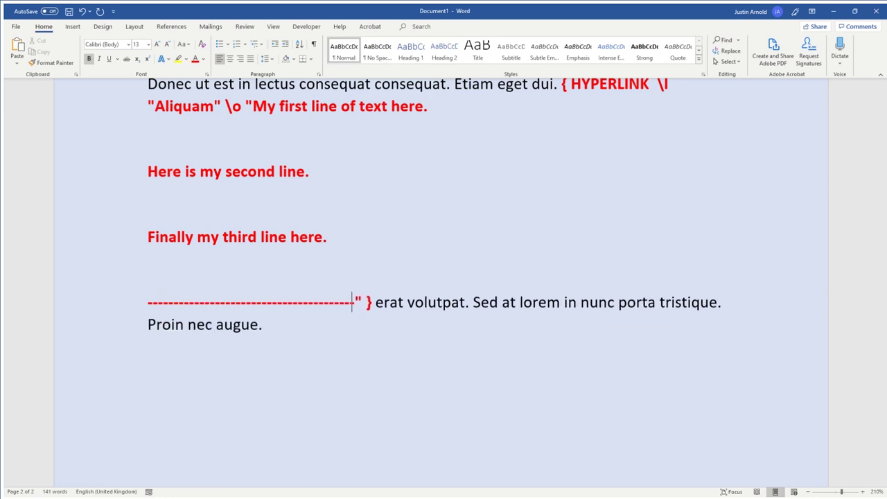
text(------)
key(Return)
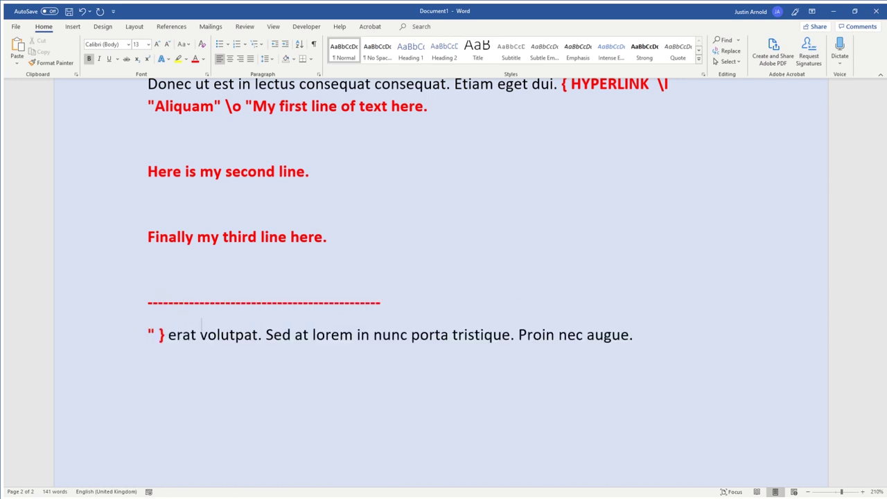
key(alt+F9)
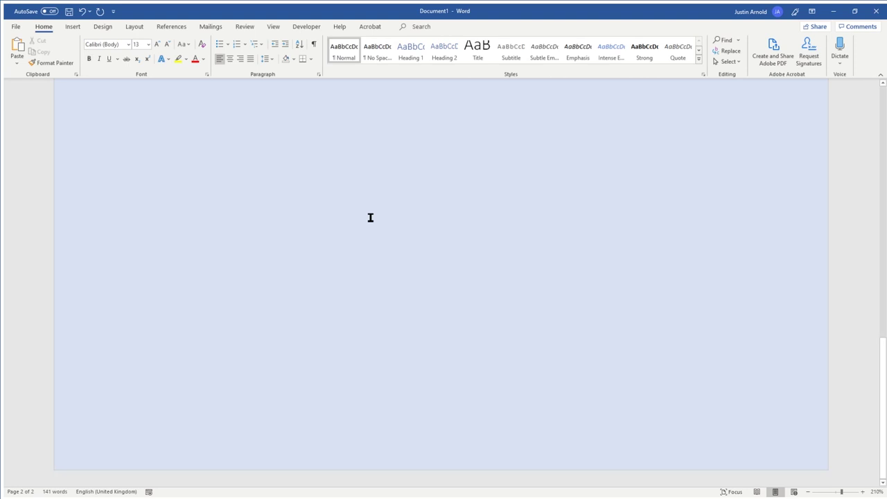
scroll(485, 335, up, 2)
mouse_move(604, 251)
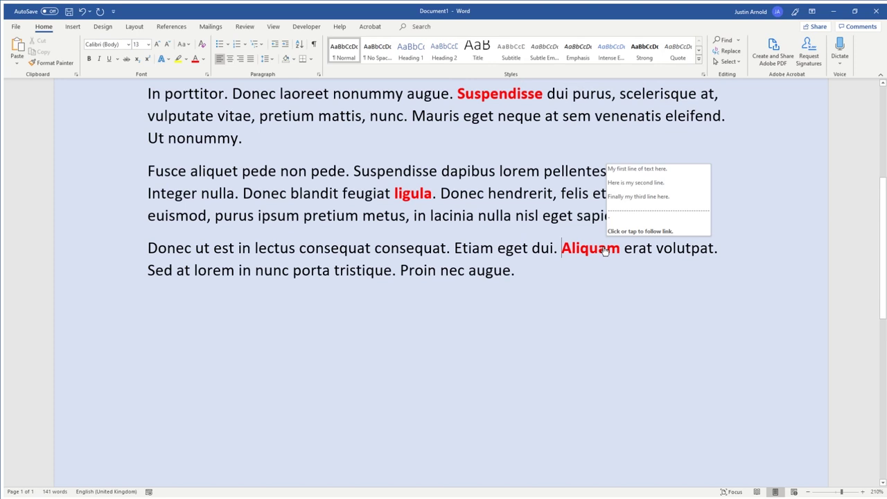
scroll(600, 256, up, 2)
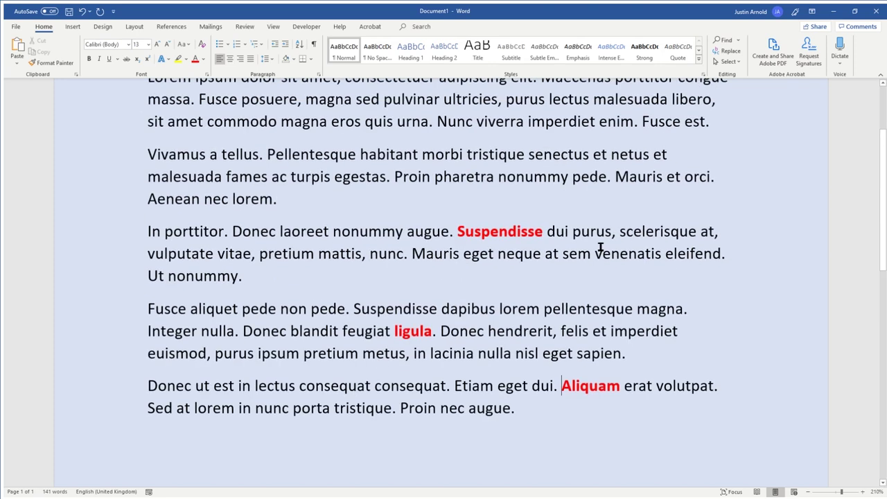
scroll(599, 262, down, 1)
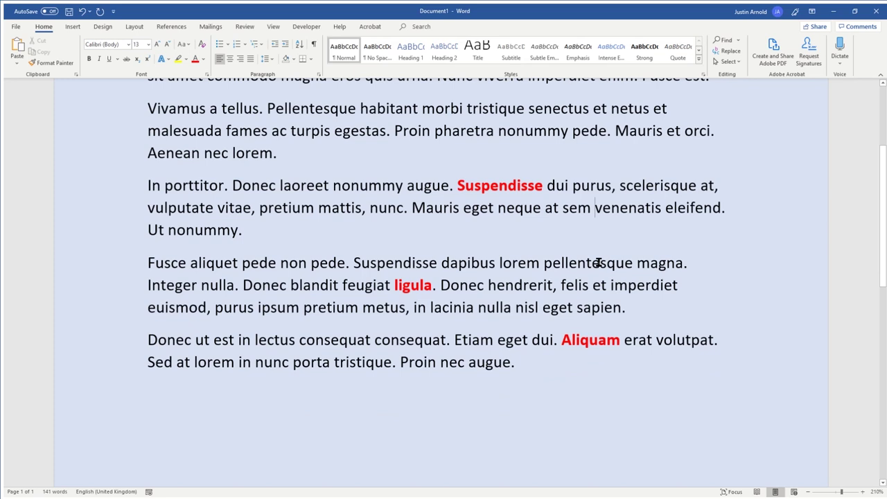